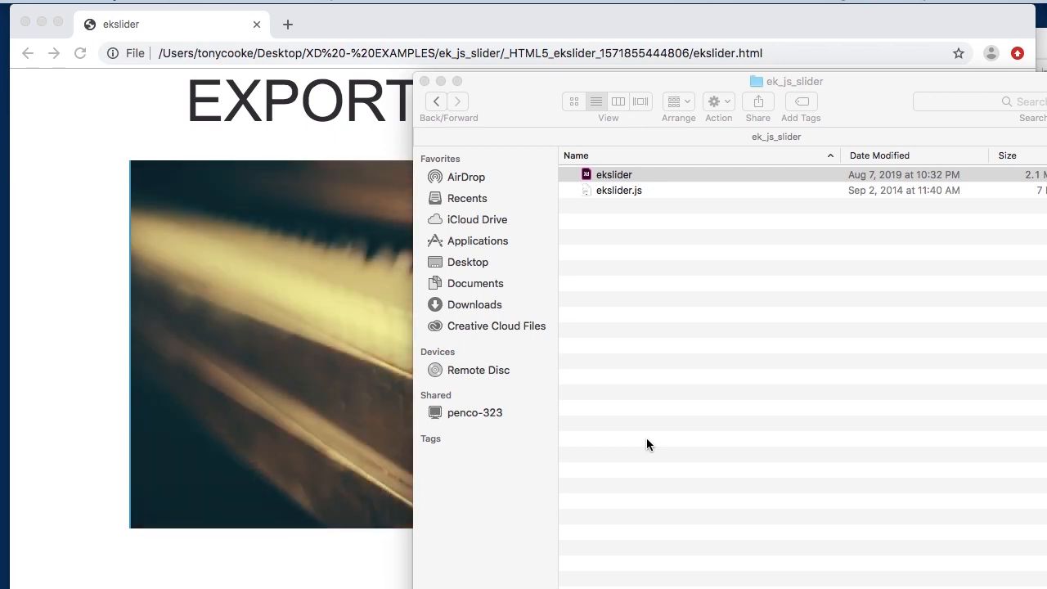
# - Switch to the browser and test the slider's next, previous and pause controls on the ekslider page
pyautogui.click(348, 335)
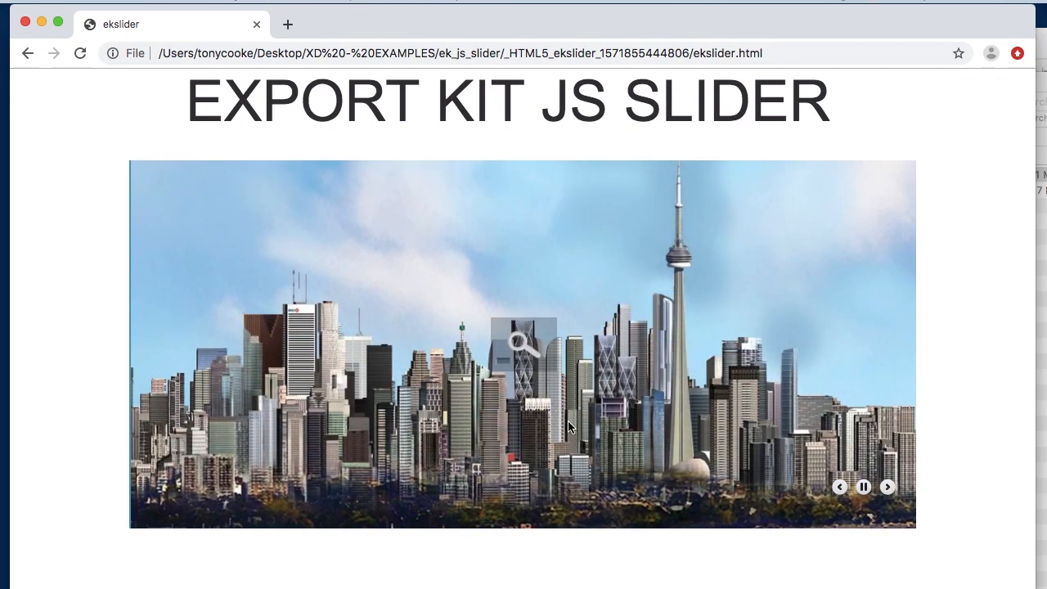
pyautogui.click(887, 489)
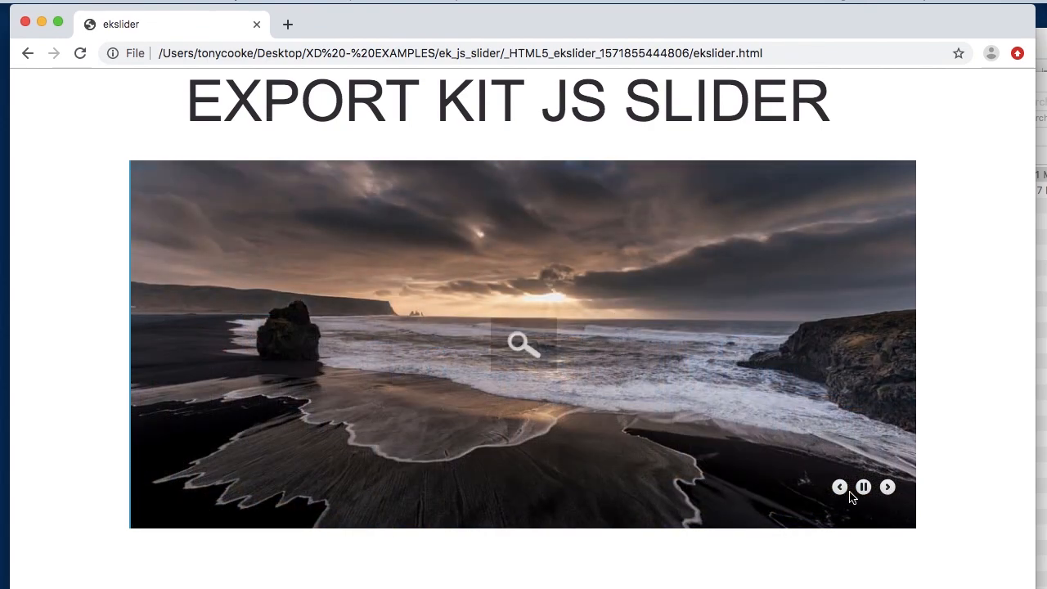
pyautogui.click(840, 488)
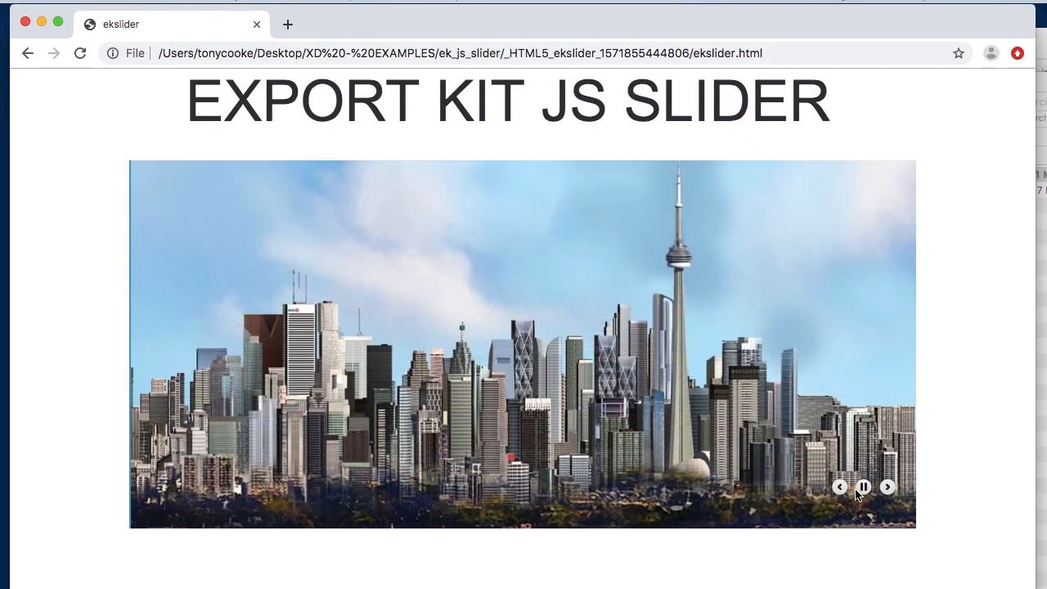
pyautogui.click(861, 489)
pyautogui.click(864, 487)
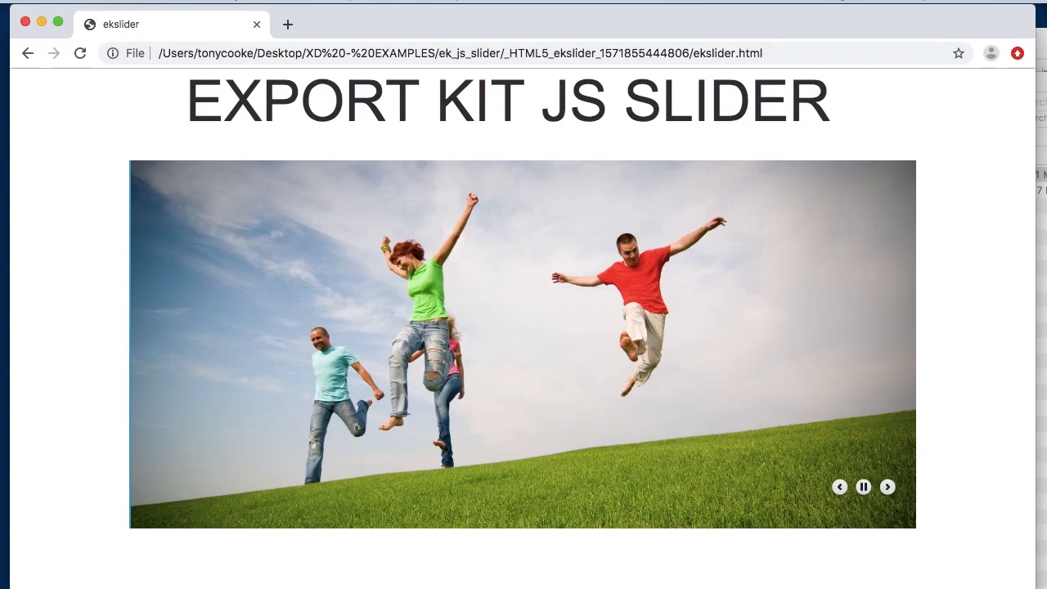
# - Switch to the code editor and examine the layer error checks, variables and slider functions in ekslider.js
pyautogui.rightClick(900, 588)
pyautogui.press('Escape')
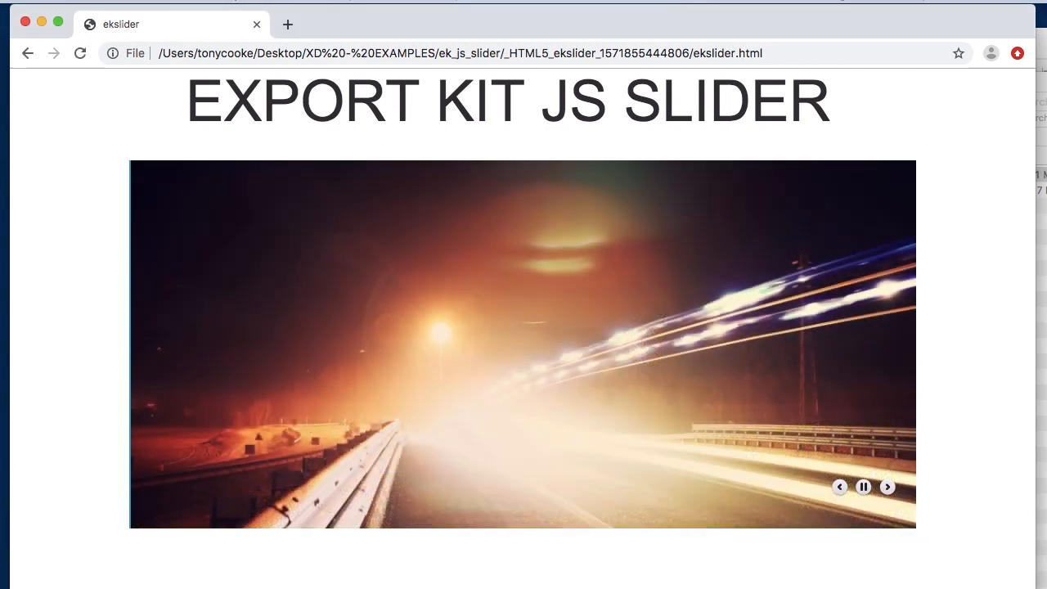
pyautogui.click(900, 588)
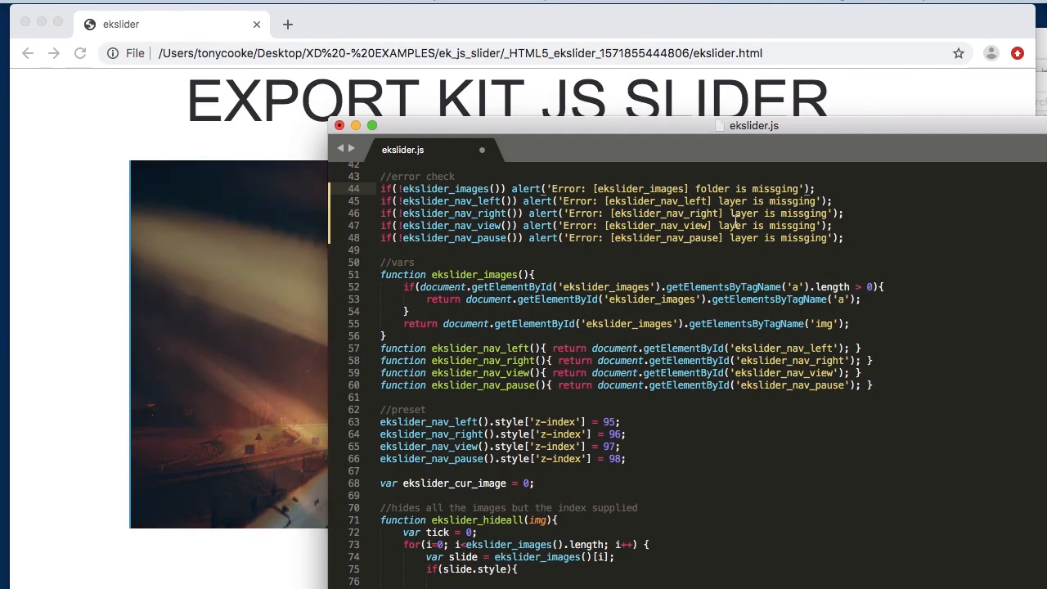
pyautogui.scroll(-8, 736, 223)
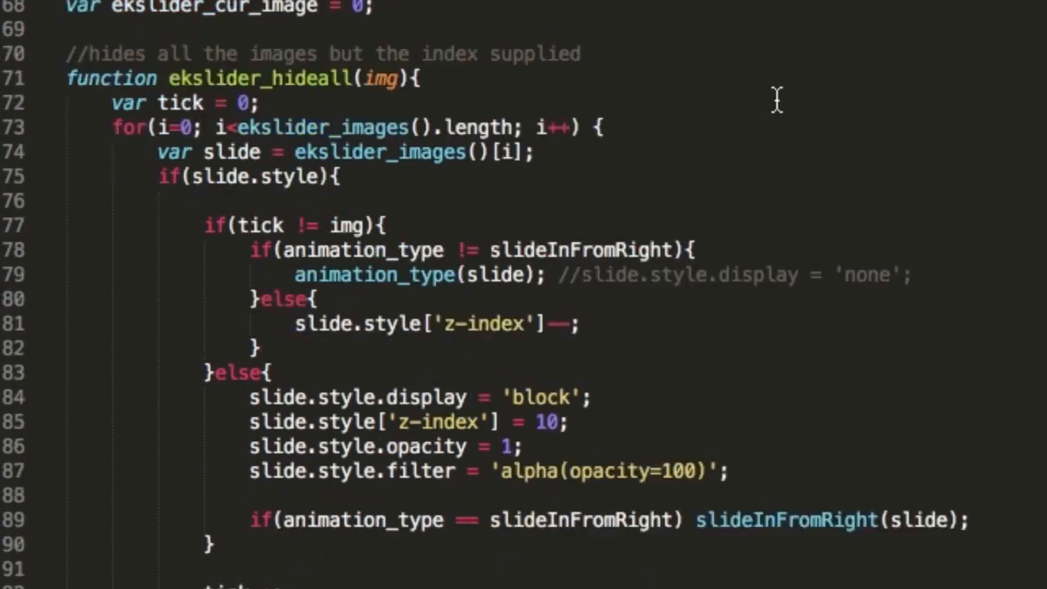
pyautogui.scroll(-15, 776, 100)
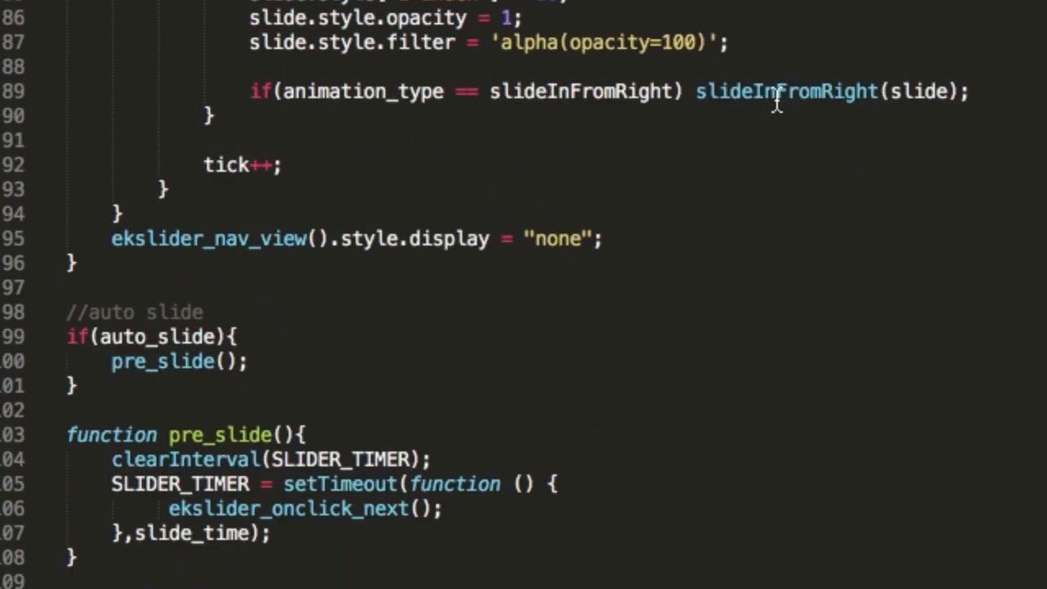
pyautogui.scroll(-11, 777, 100)
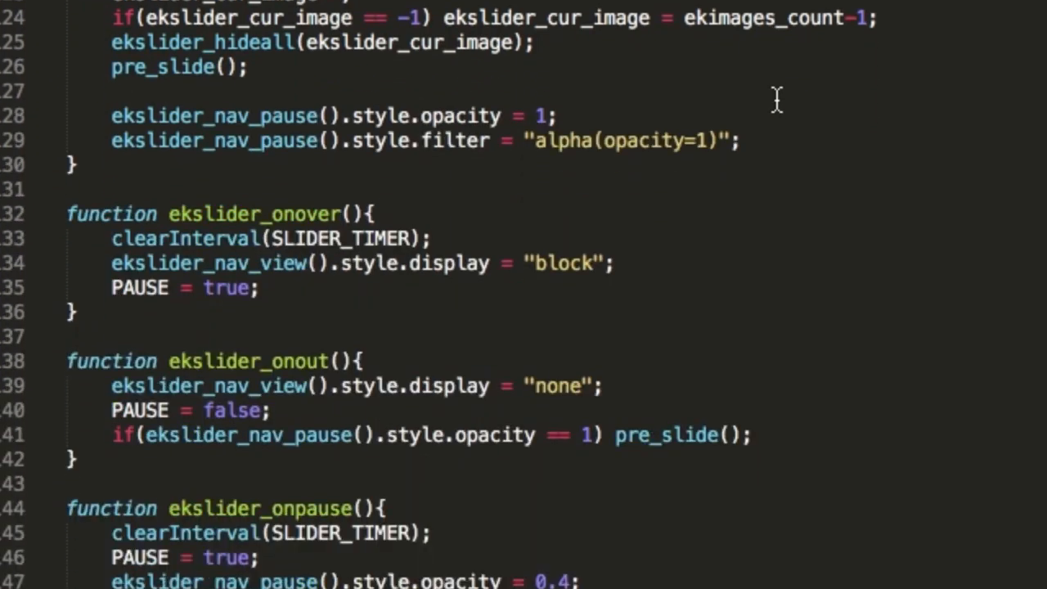
pyautogui.scroll(20, 777, 100)
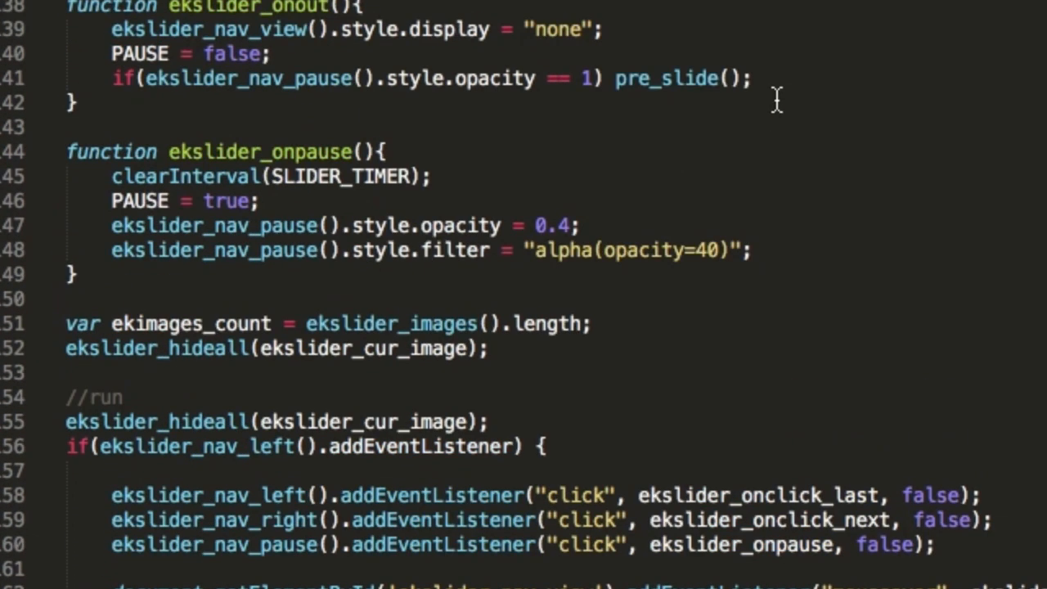
pyautogui.scroll(10, 776, 100)
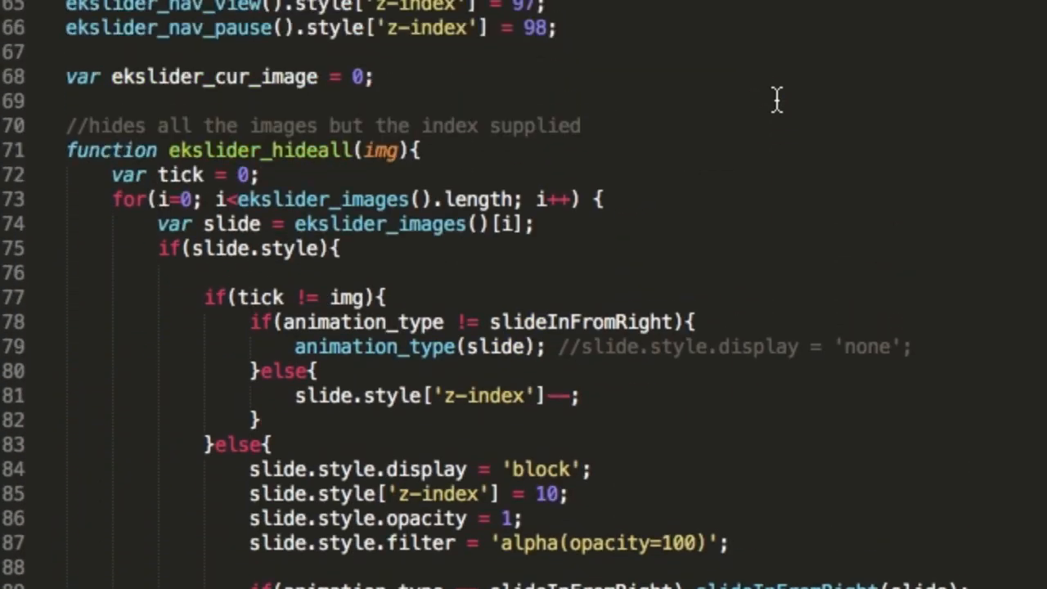
pyautogui.scroll(4, 776, 100)
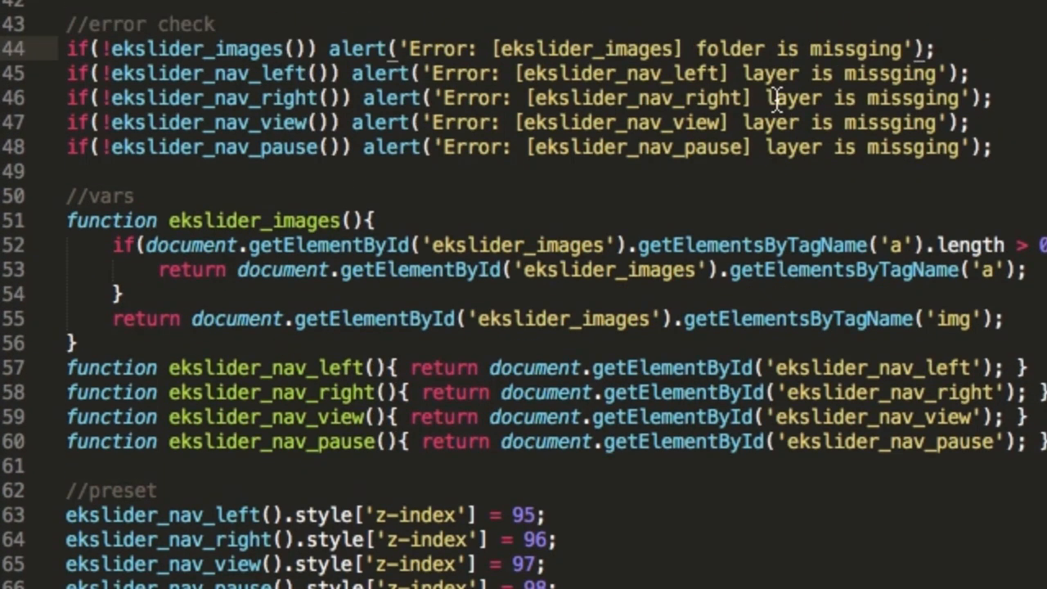
pyautogui.scroll(-2, 777, 100)
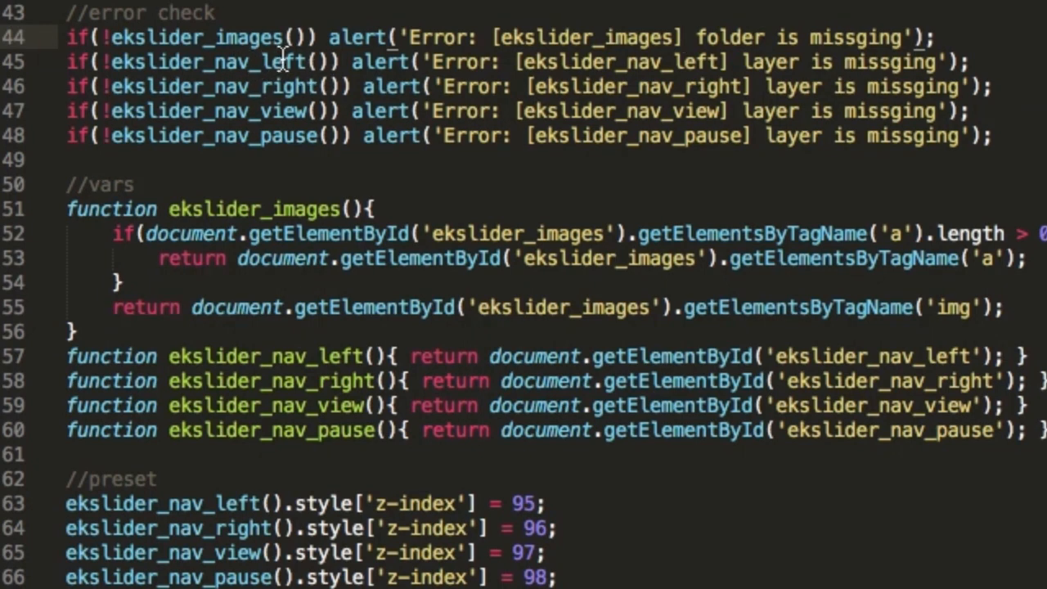
pyautogui.moveTo(279, 37)
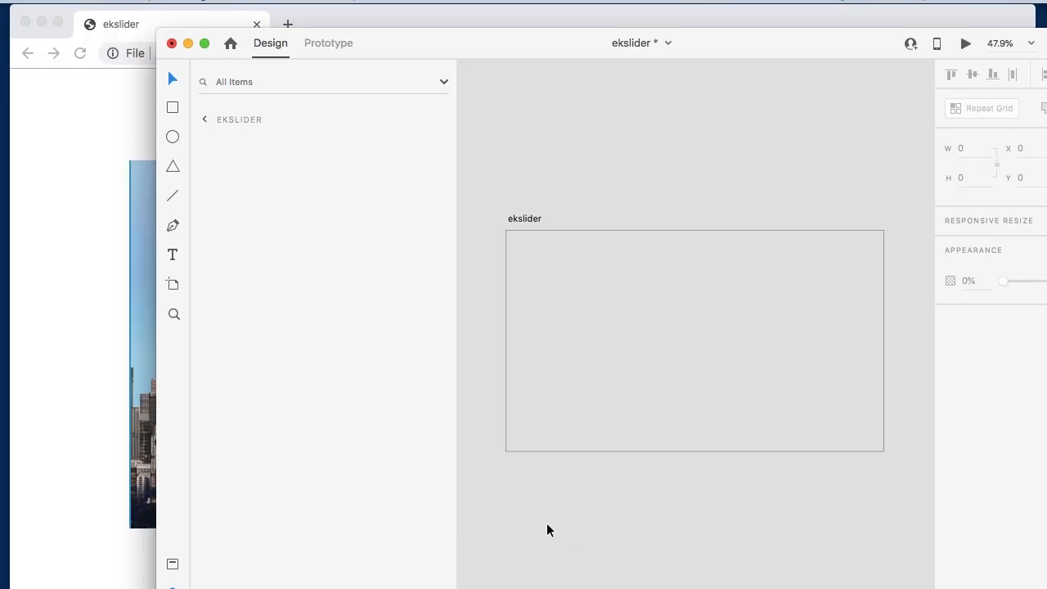
# - Switch to Chrome, replace the ekslider page with a new blank tab, and return to the Adobe XD document
pyautogui.click(88, 317)
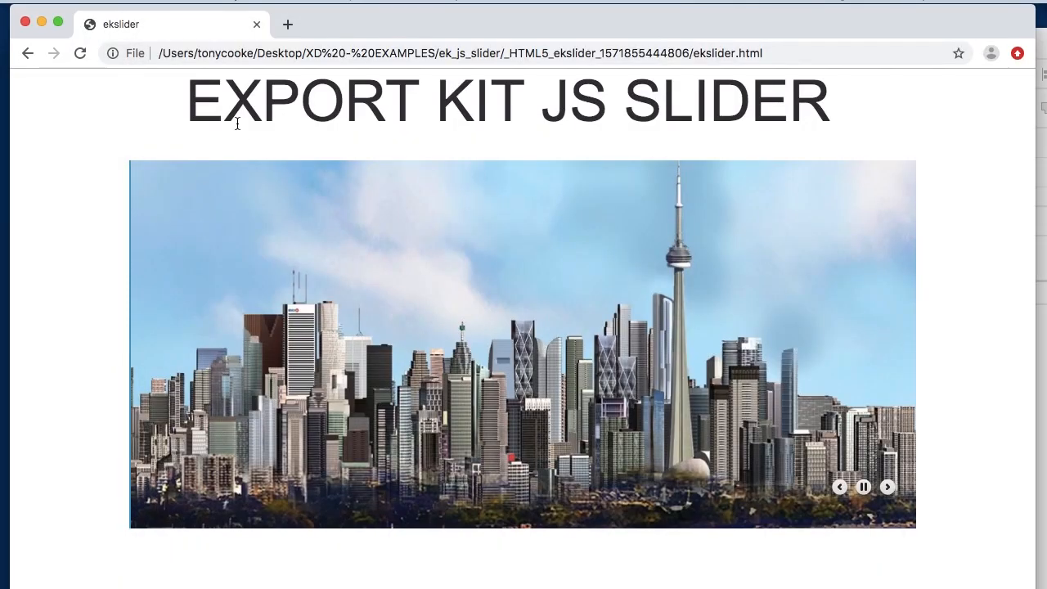
pyautogui.click(286, 24)
pyautogui.click(257, 24)
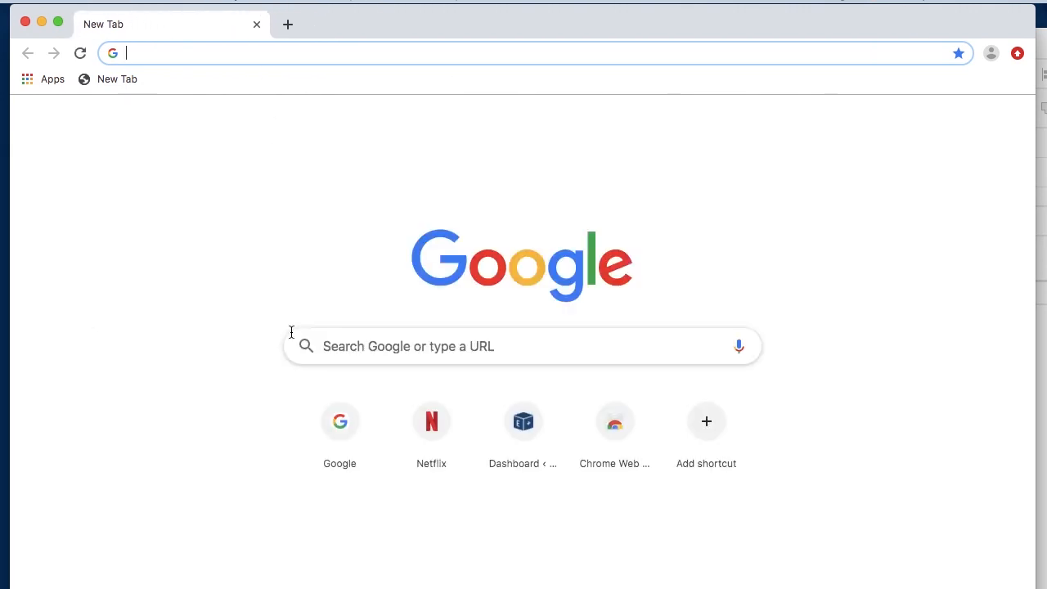
pyautogui.click(1044, 557)
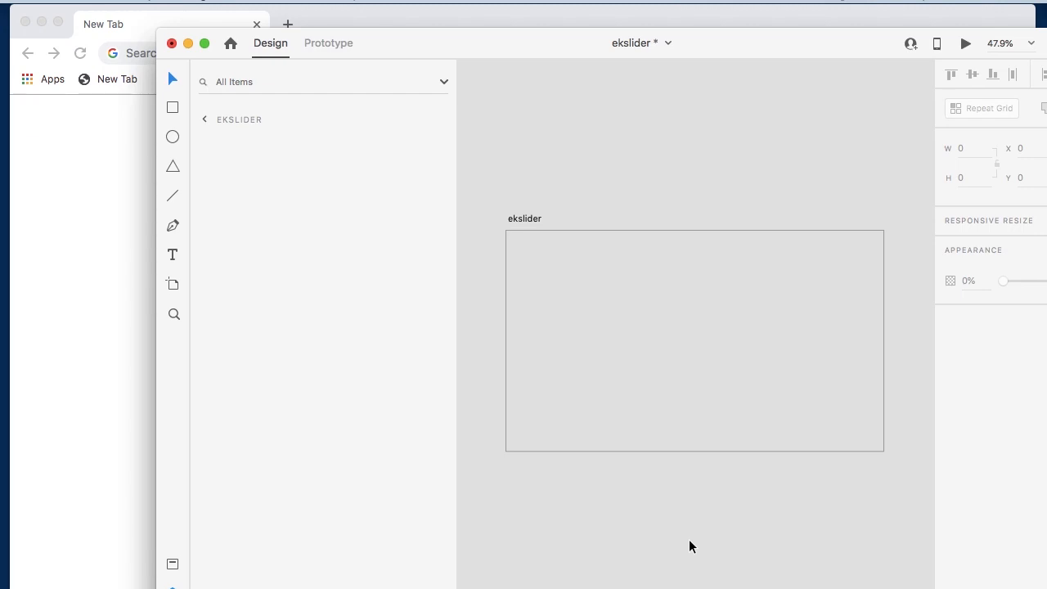
# - Restore the "${code} slider script file link" text layer containing the ../ekslider.js script tag on the ekslider artboard
pyautogui.press('super+v')
pyautogui.scroll(-1, 655, 410)
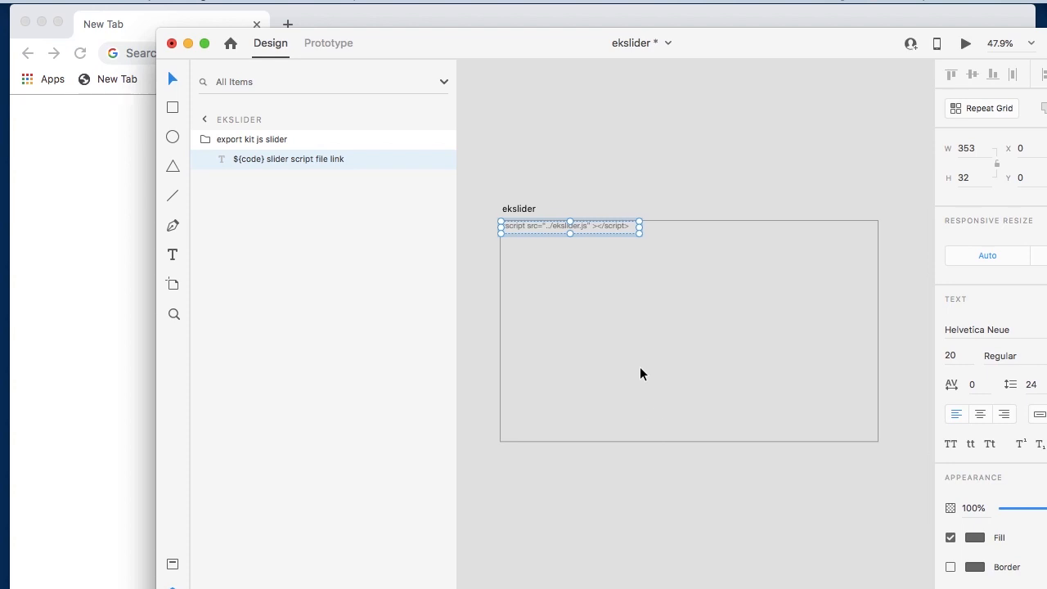
pyautogui.scroll(5, 589, 309)
pyautogui.scroll(1, 590, 311)
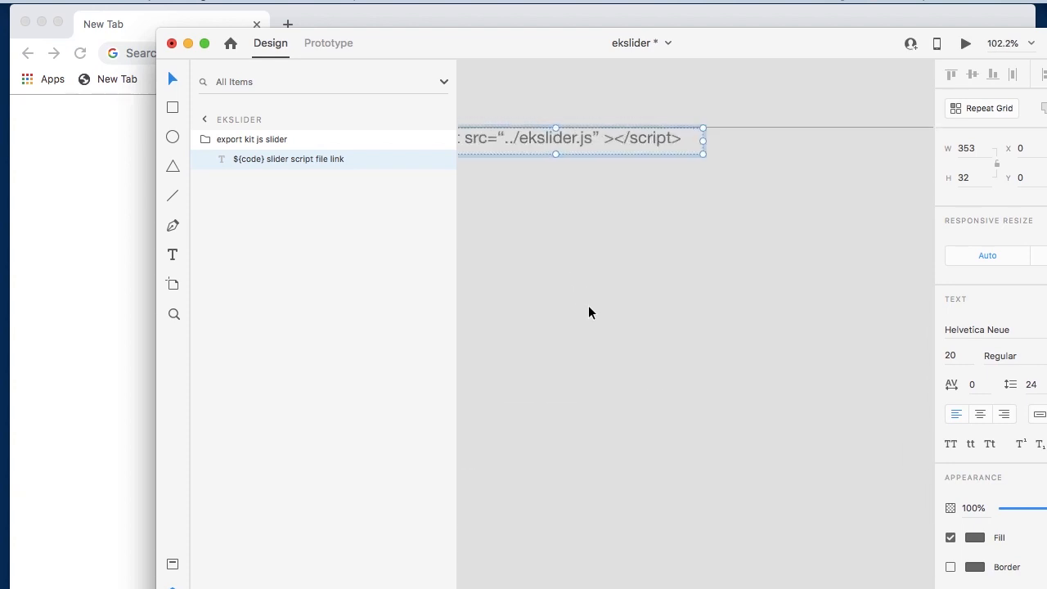
pyautogui.scroll(2, 589, 312)
pyautogui.hscroll(-2, 589, 313)
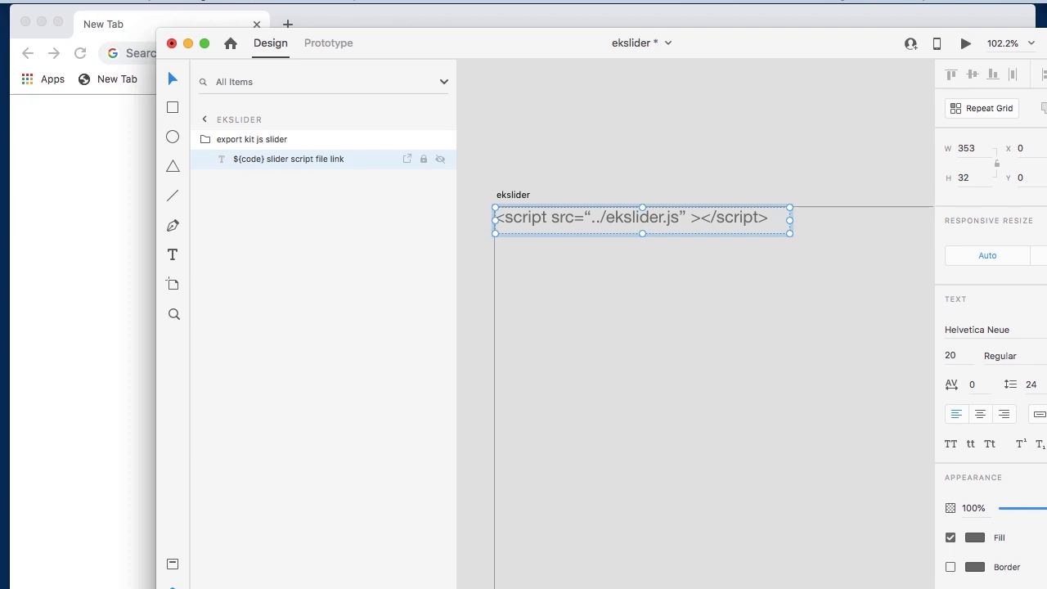
# - Switch to Finder, locate ekslider.js in the ek_js_slider folder, and return to the Adobe XD document
pyautogui.press('super+Tab')
pyautogui.click(633, 261)
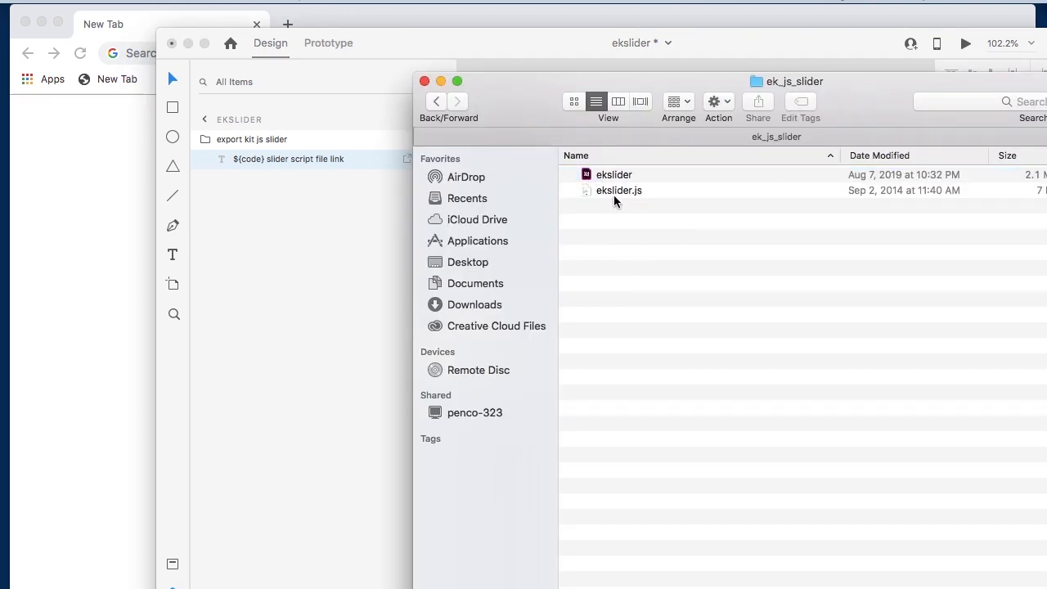
pyautogui.click(606, 194)
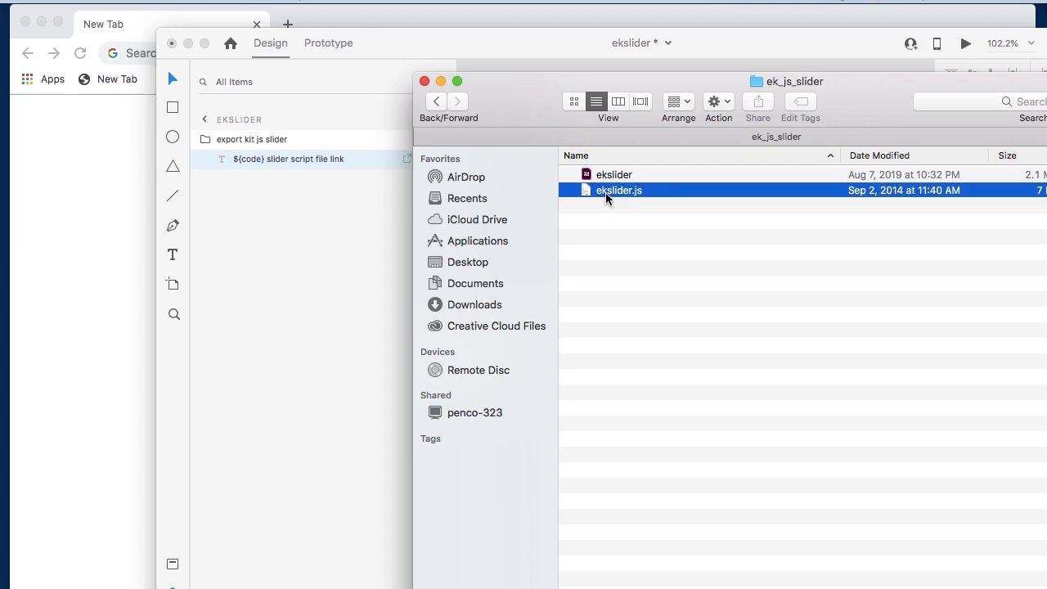
pyautogui.click(404, 276)
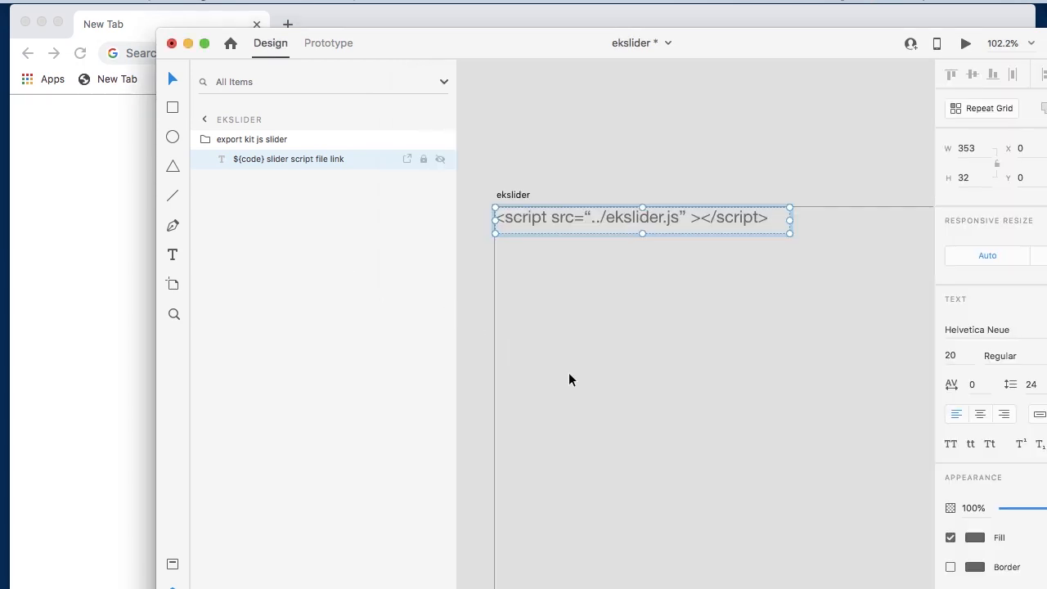
# - Restore the EXPORT KIT JS SLIDER title text and the Base rectangle inside the slider group
pyautogui.scroll(-2, 571, 380)
pyautogui.scroll(-2, 571, 380)
pyautogui.scroll(-3, 571, 380)
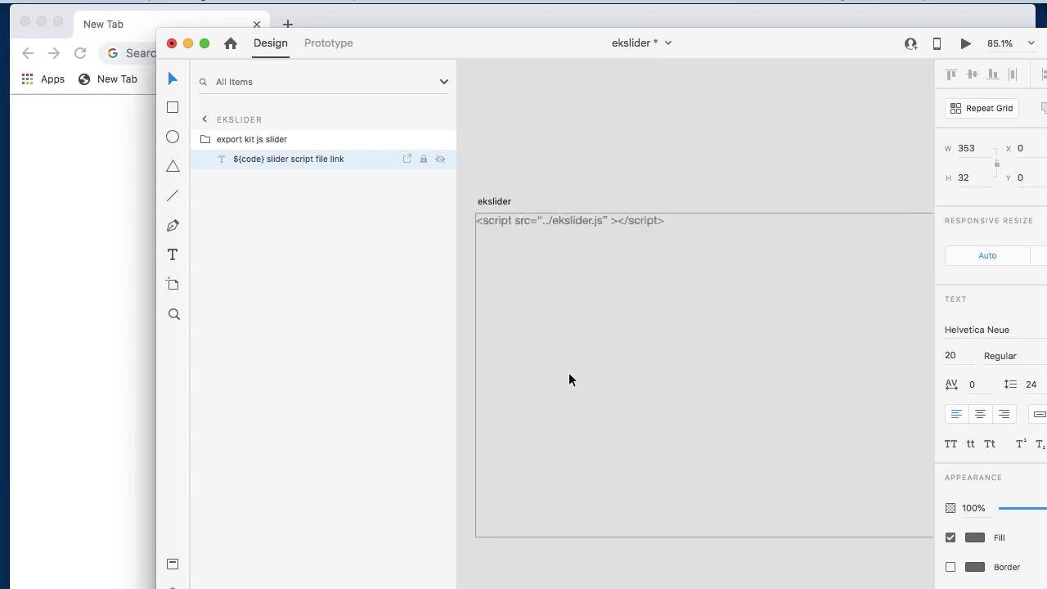
pyautogui.scroll(-2, 571, 380)
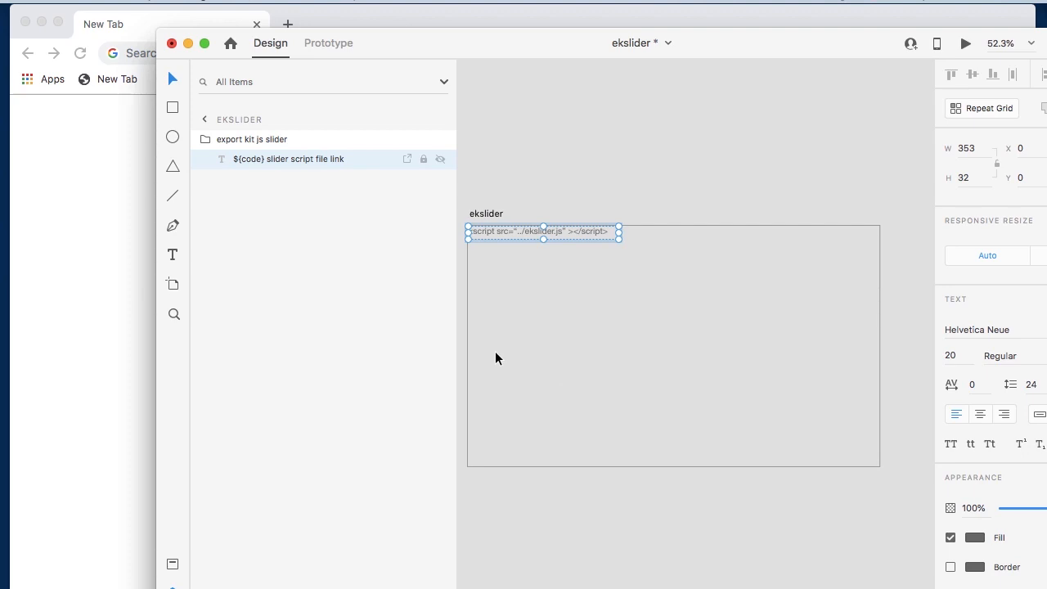
pyautogui.press('super+v')
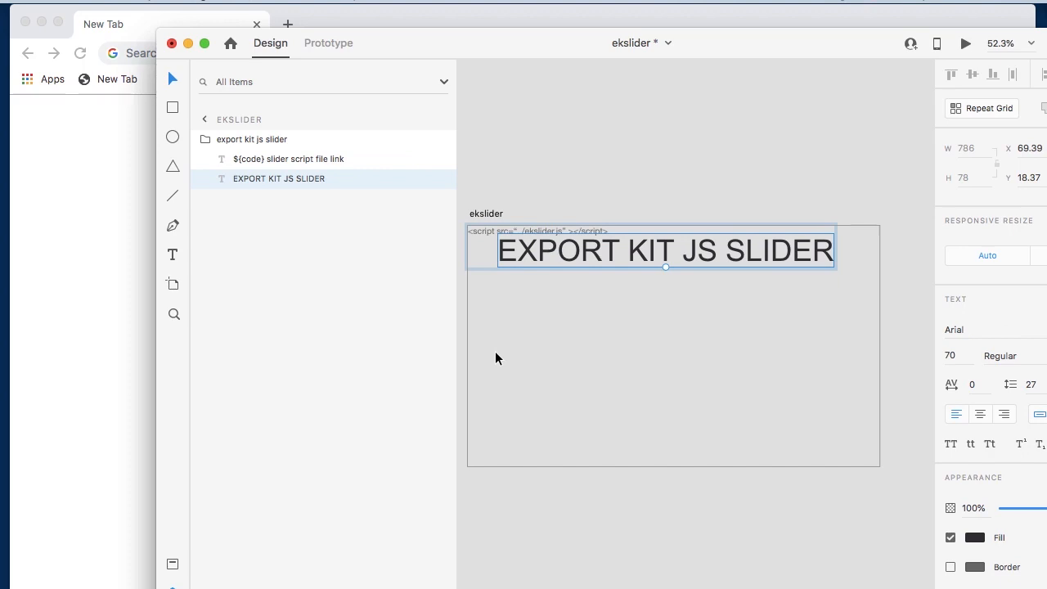
pyautogui.press('super+v')
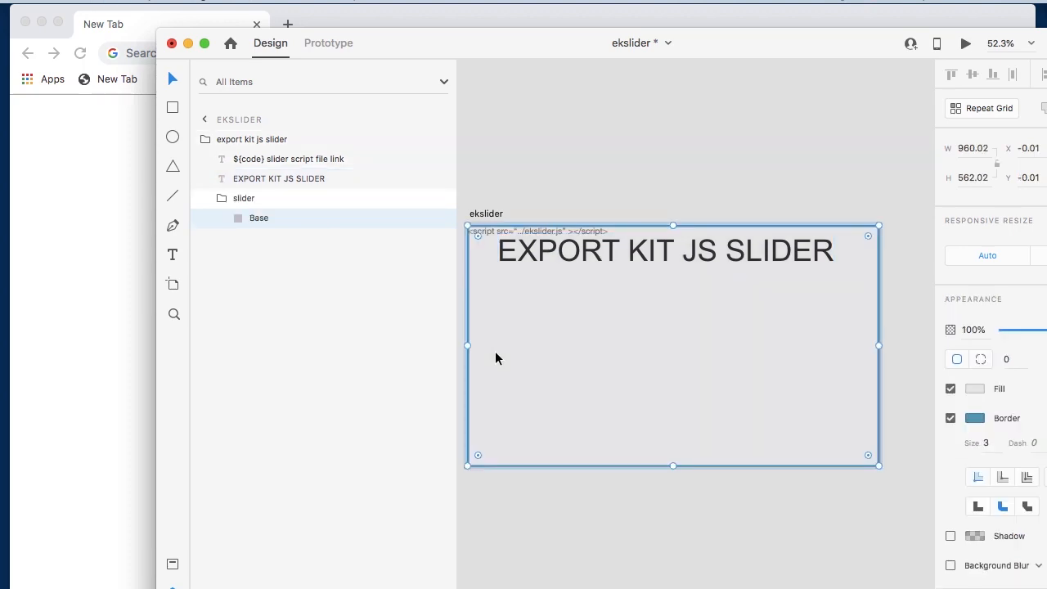
# - Restore the five slide pictures, image1 to image5, in the ekslider_images group
pyautogui.press('super+v')
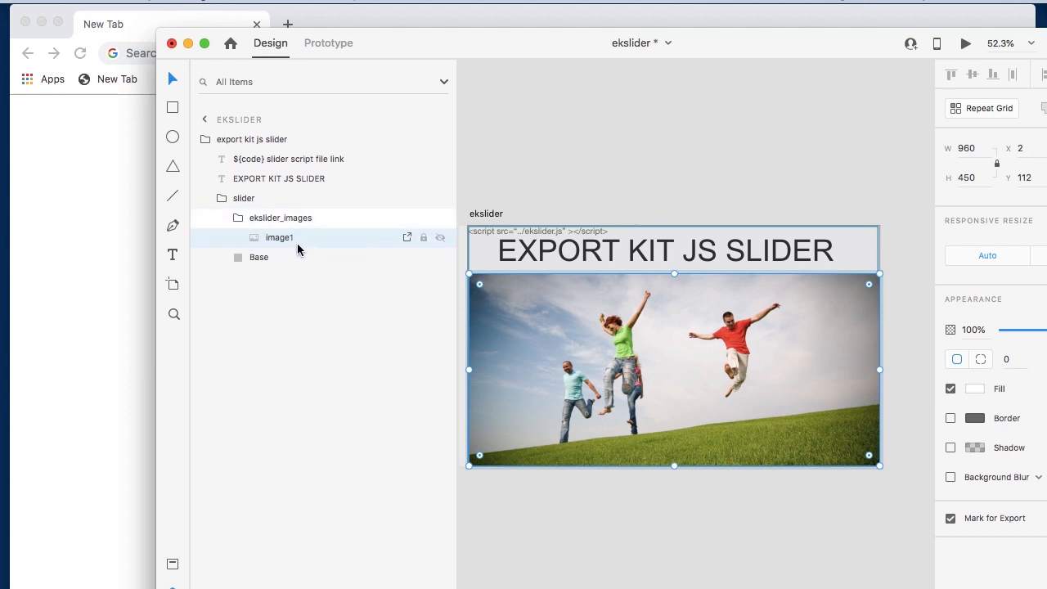
pyautogui.press('super+z')
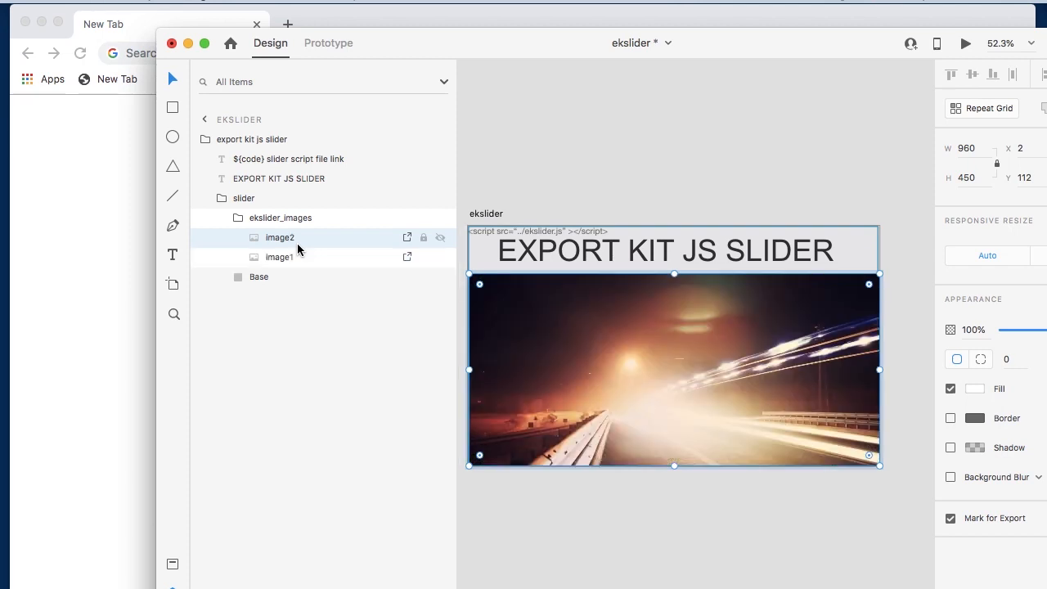
pyautogui.press('super+z')
pyautogui.press('super+z')
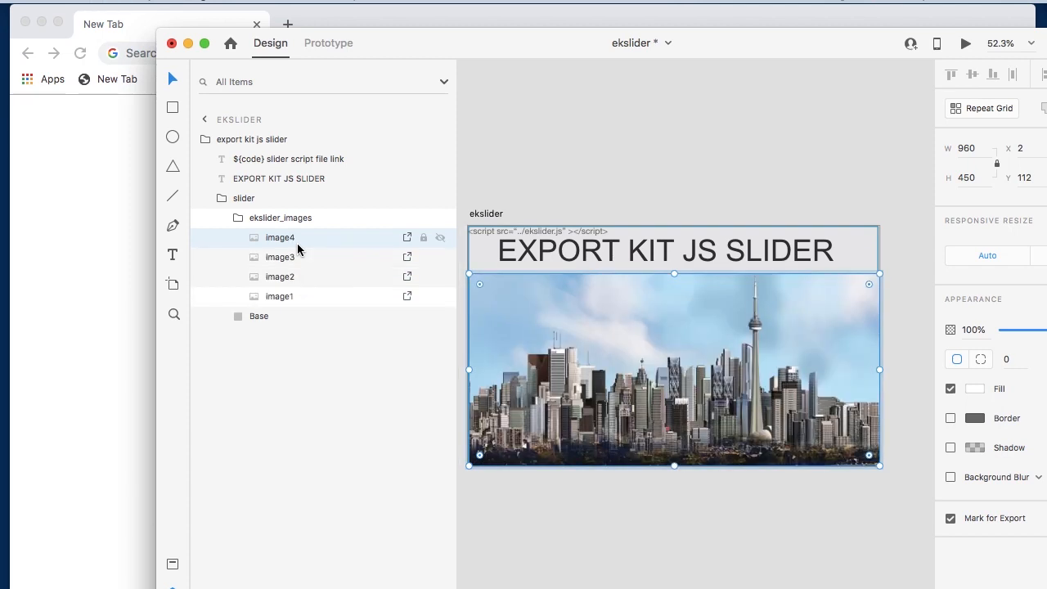
pyautogui.press('super+z')
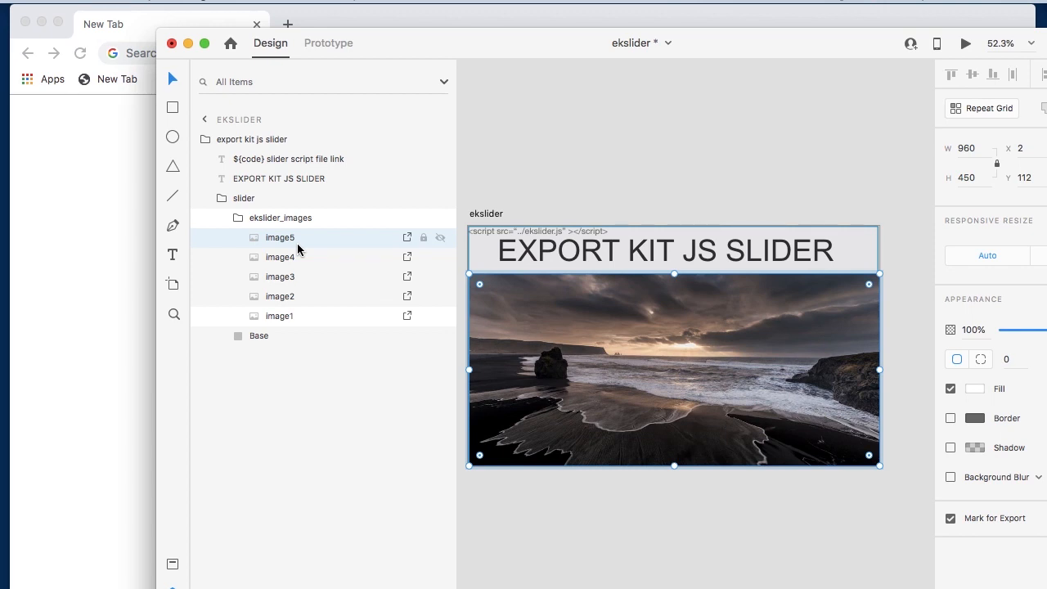
# - Restore the ekslider_nav_view magnifier image at the centre of the slide
pyautogui.press('super+z')
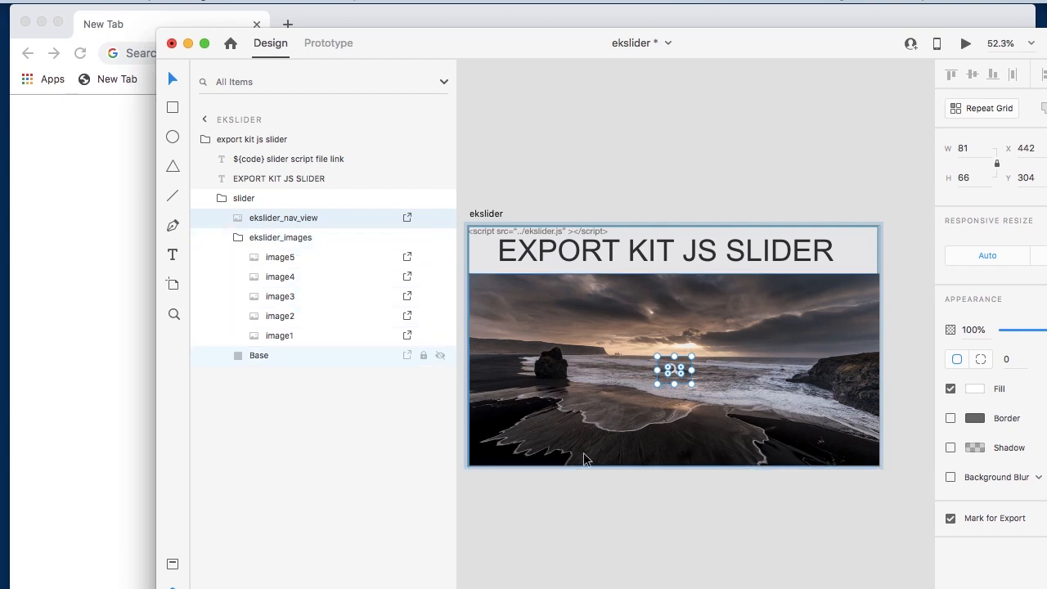
pyautogui.click(641, 512)
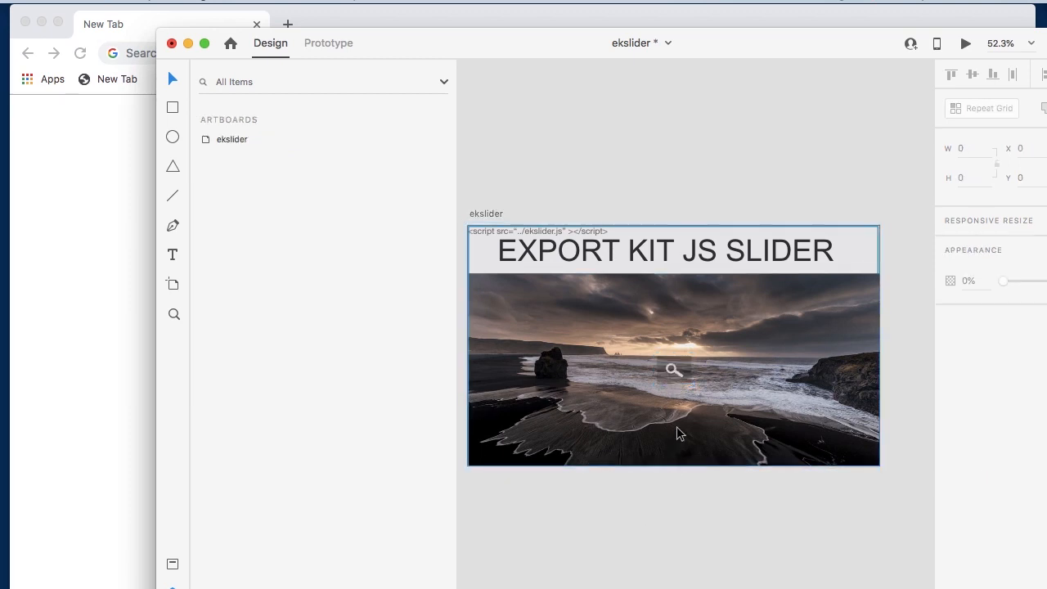
pyautogui.click(673, 372)
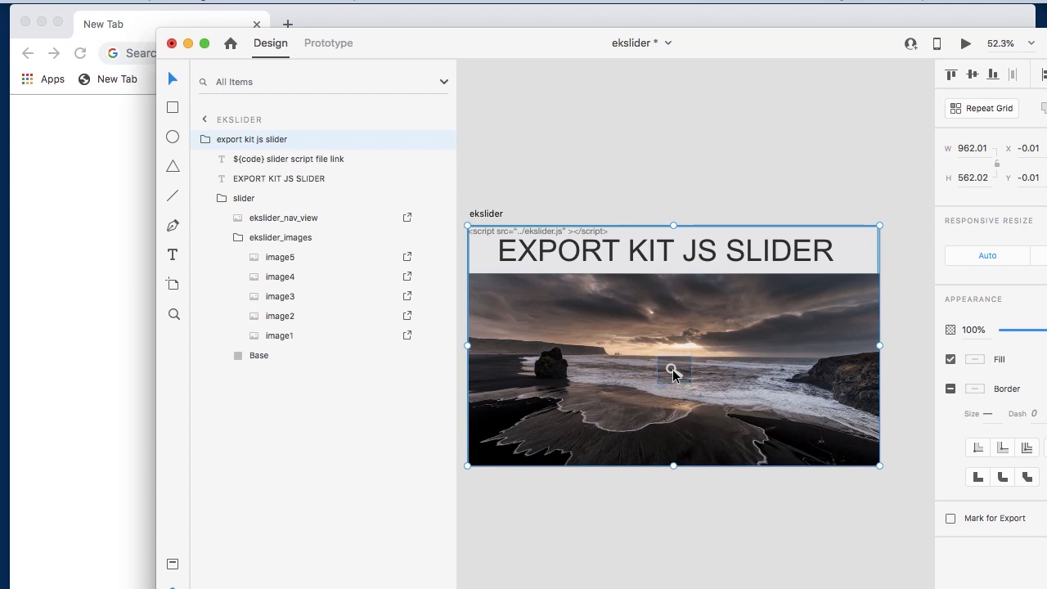
# - Restore the Navigation group with its ekslider_nav_left, ekslider_nav_pause and ekslider_nav_right images at the slide's lower right corner
pyautogui.press('super+z')
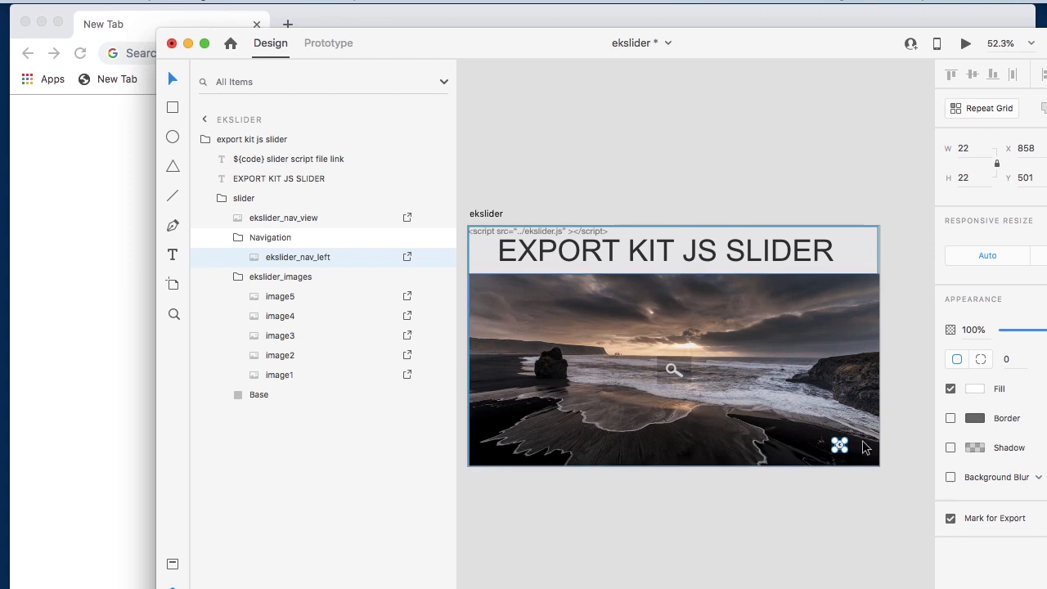
pyautogui.scroll(5, 863, 446)
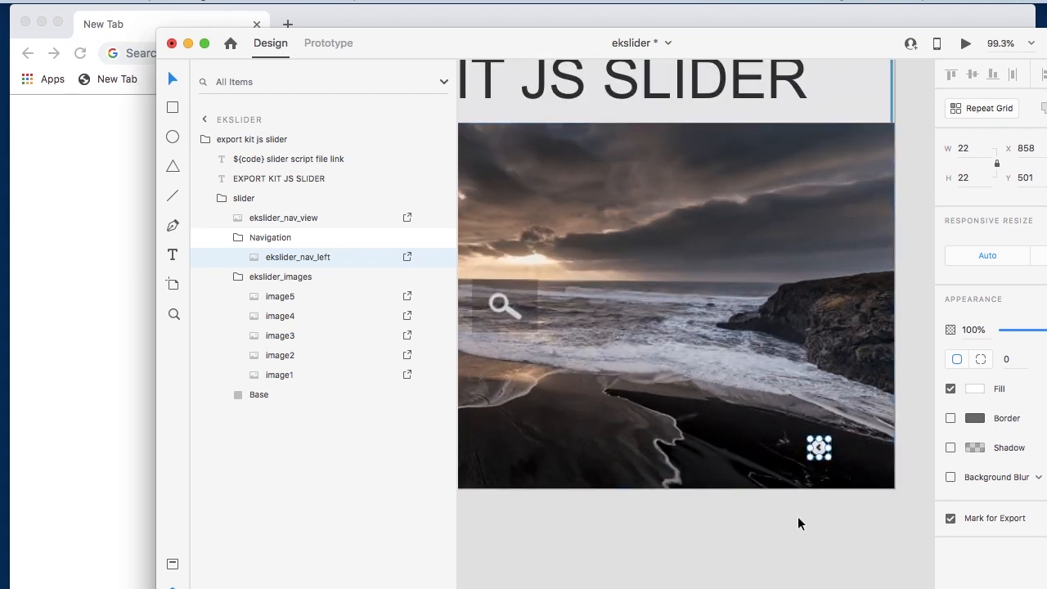
pyautogui.press('super+shift+z')
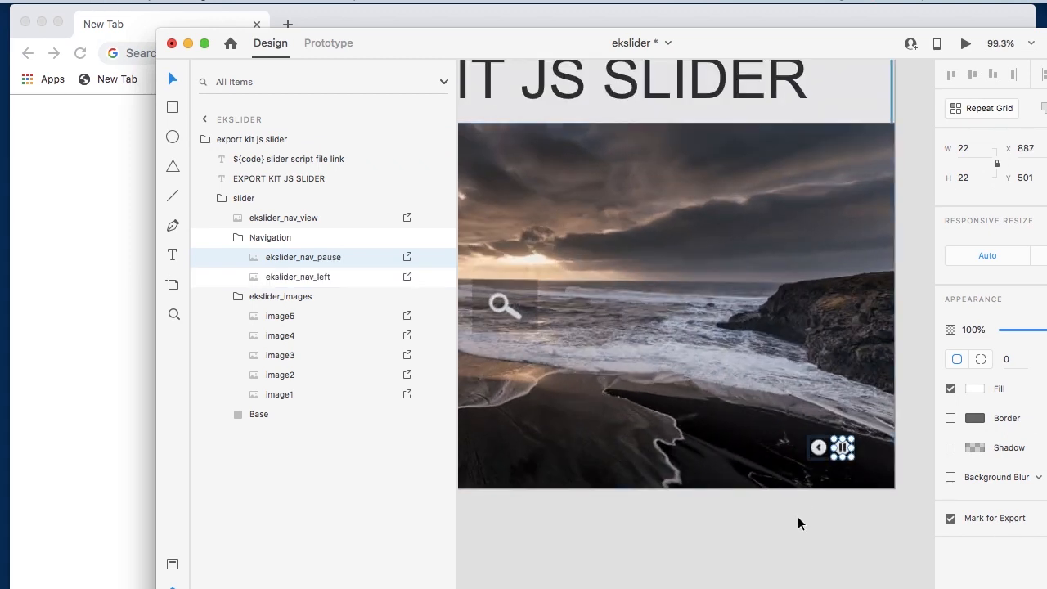
pyautogui.press('super+shift+z')
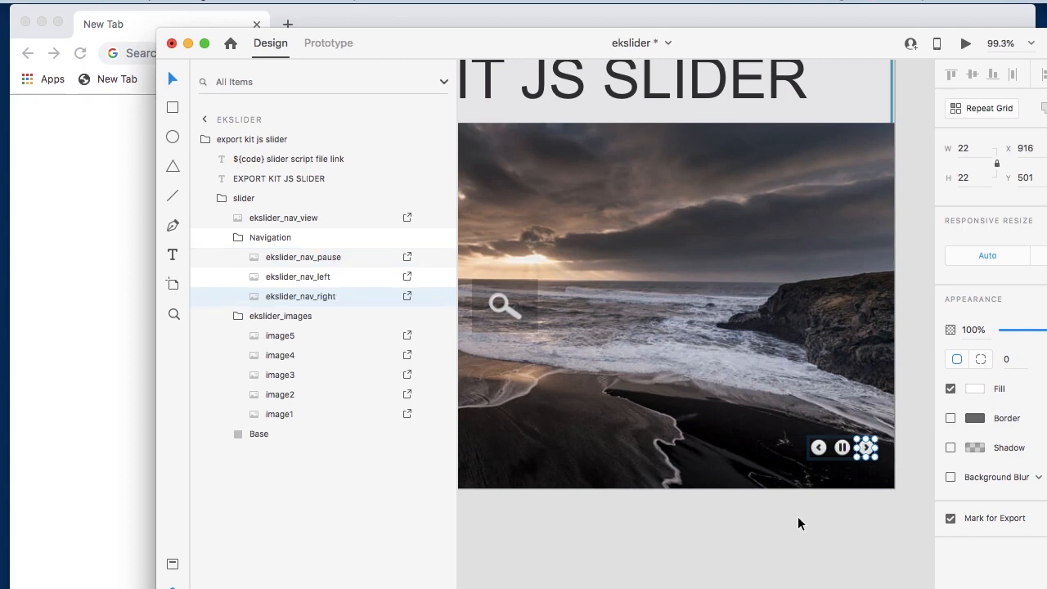
pyautogui.scroll(-5, 712, 461)
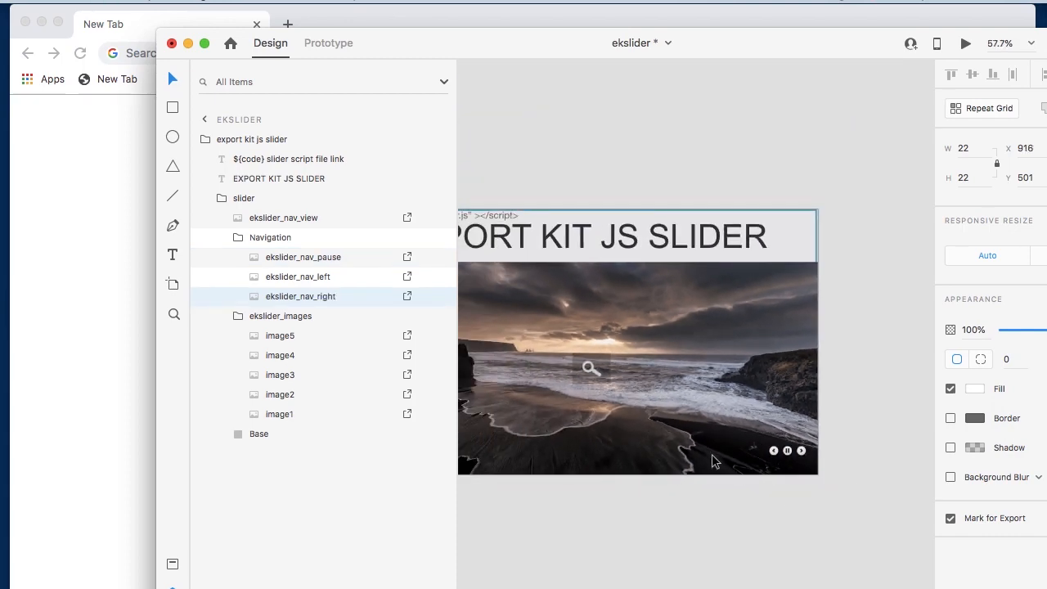
pyautogui.hscroll(-3, 712, 461)
pyautogui.scroll(2, 712, 460)
pyautogui.scroll(-1, 712, 461)
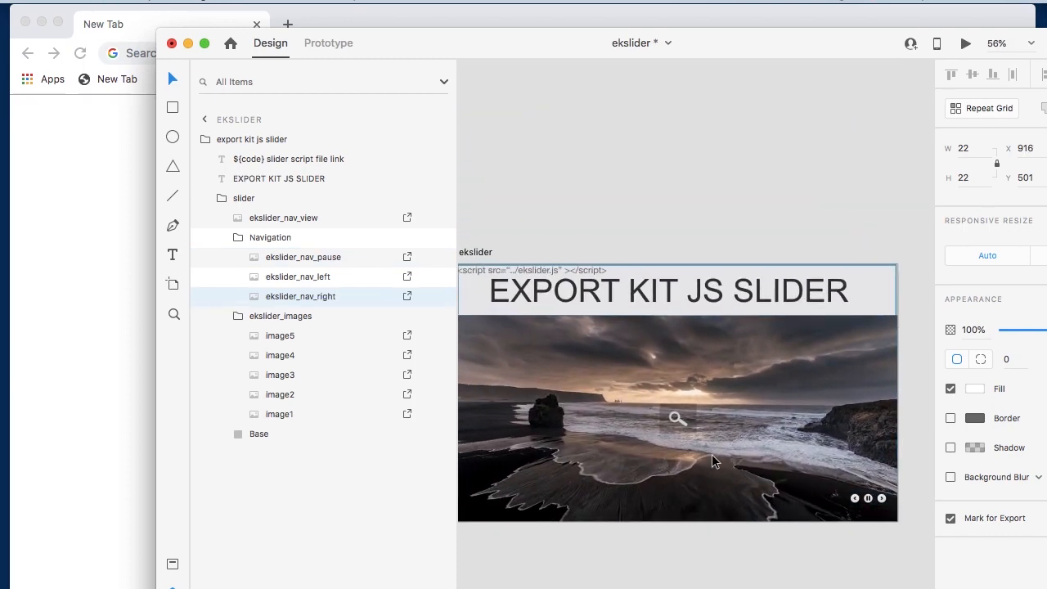
pyautogui.hscroll(-2, 712, 461)
pyautogui.scroll(2, 712, 461)
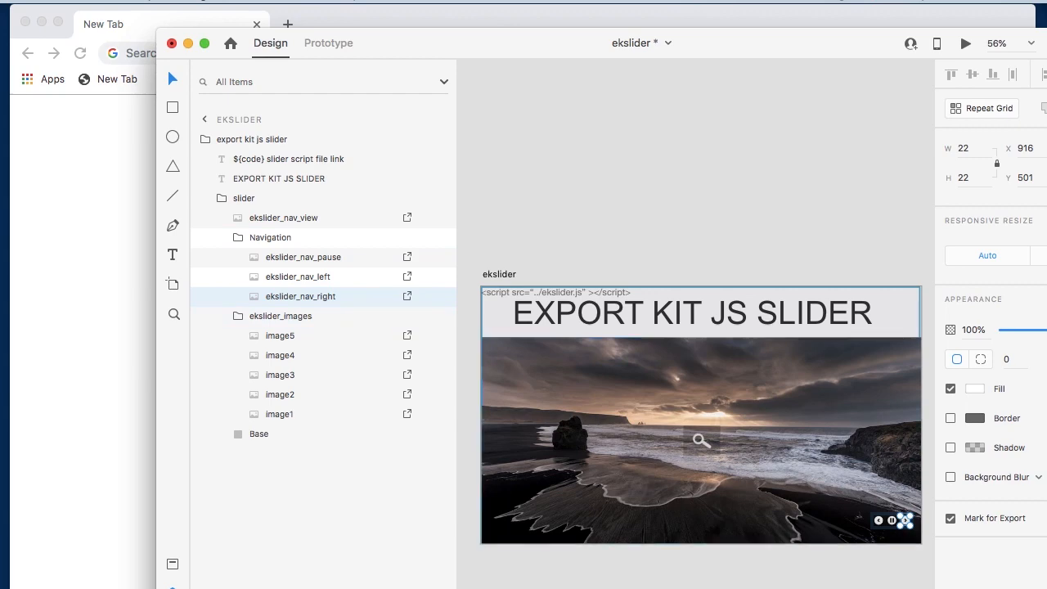
# - Check the layer names required by ekslider.js in the code editor and return to the Adobe XD document
pyautogui.press('super+Tab')
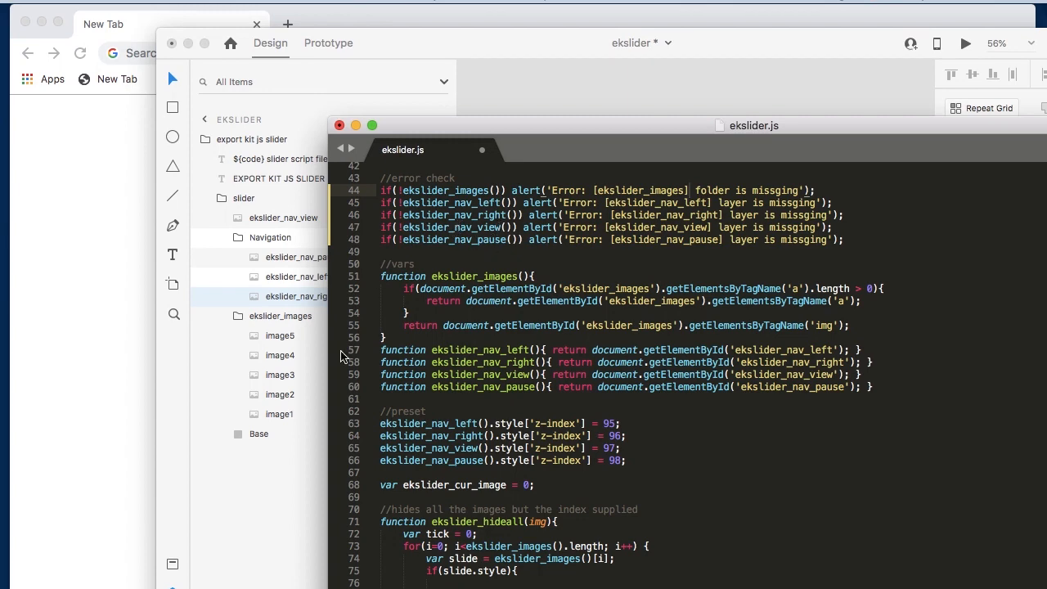
pyautogui.click(297, 484)
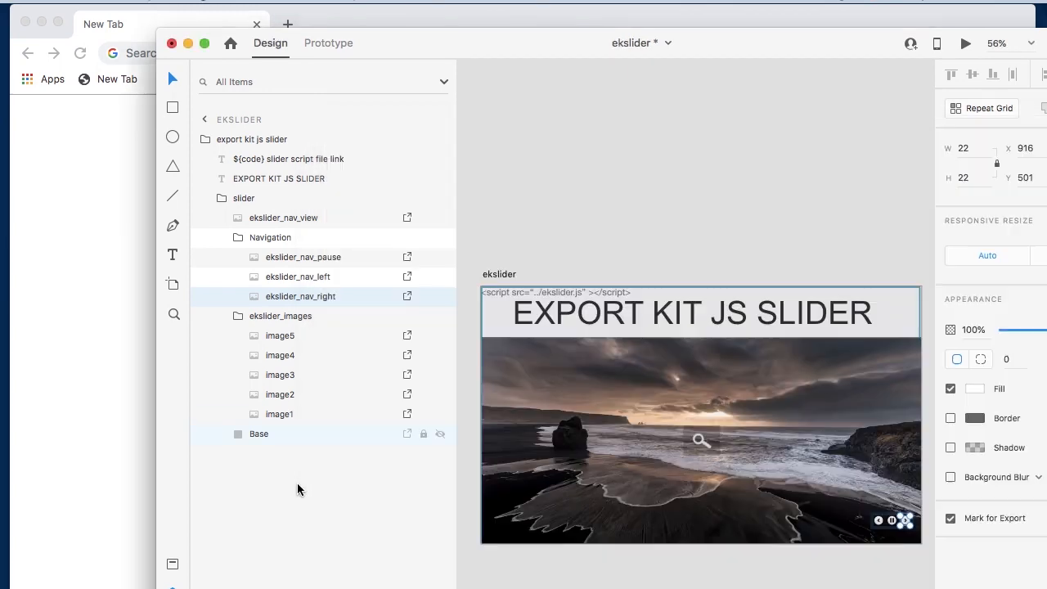
# - Delete the "${code} slider script file link" text layer and export the design as HTML5 into the ek_js_slider folder
pyautogui.click(559, 292)
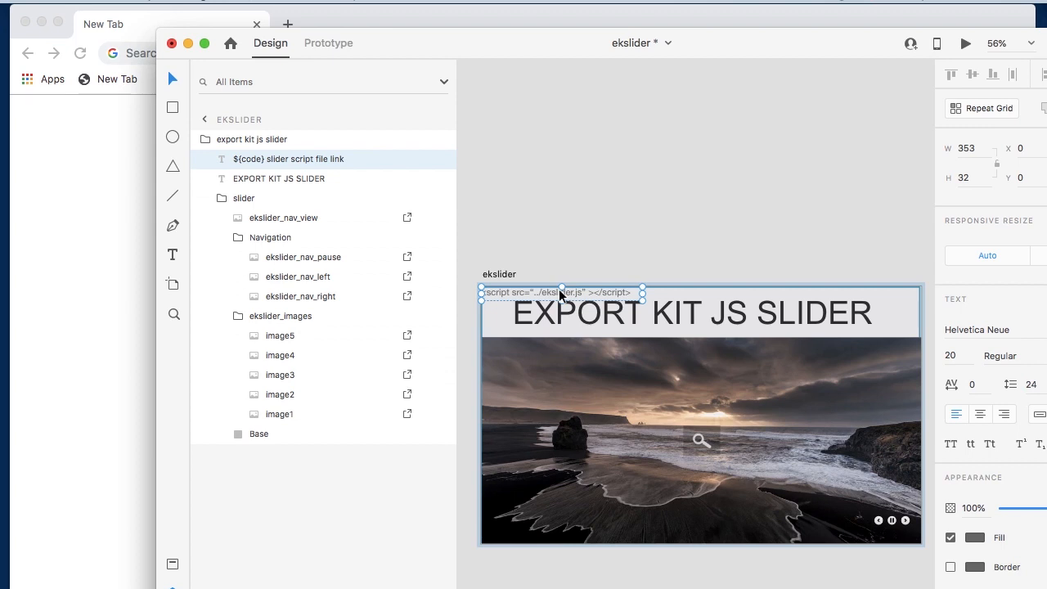
pyautogui.press('Delete')
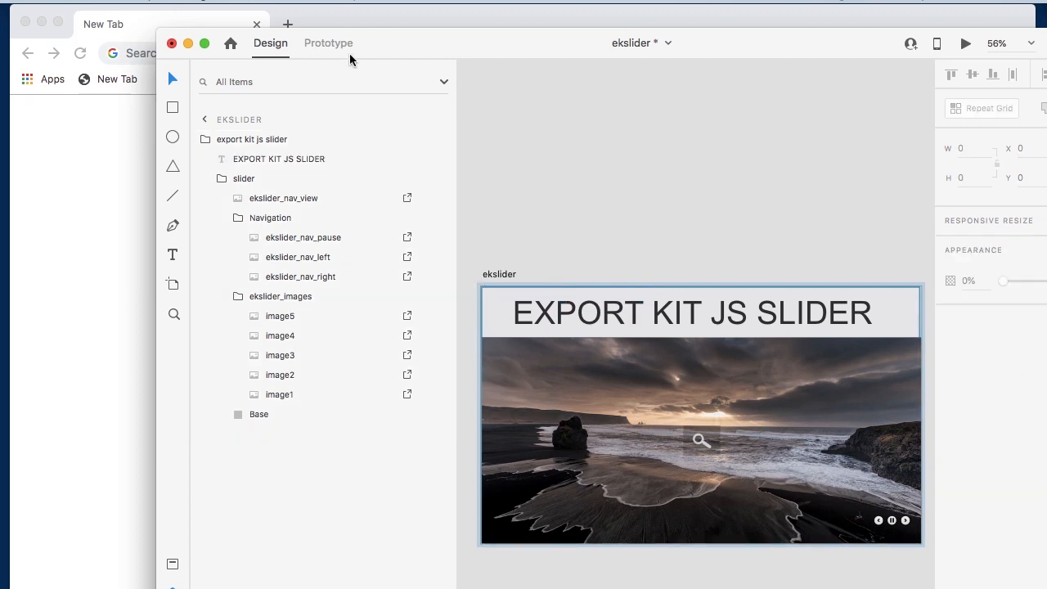
pyautogui.click(172, 588)
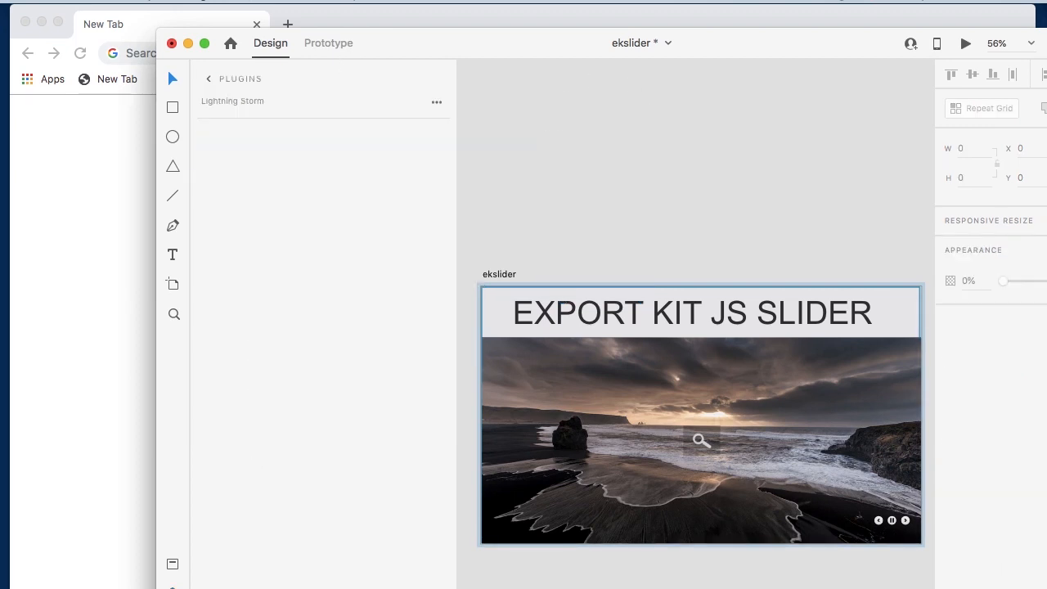
pyautogui.click(369, 533)
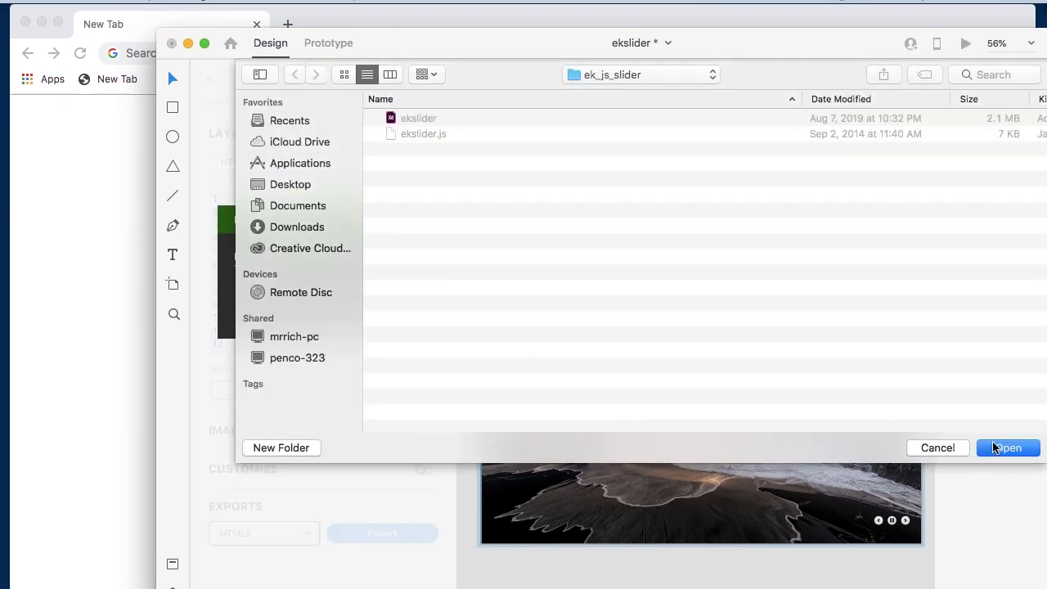
pyautogui.click(1001, 448)
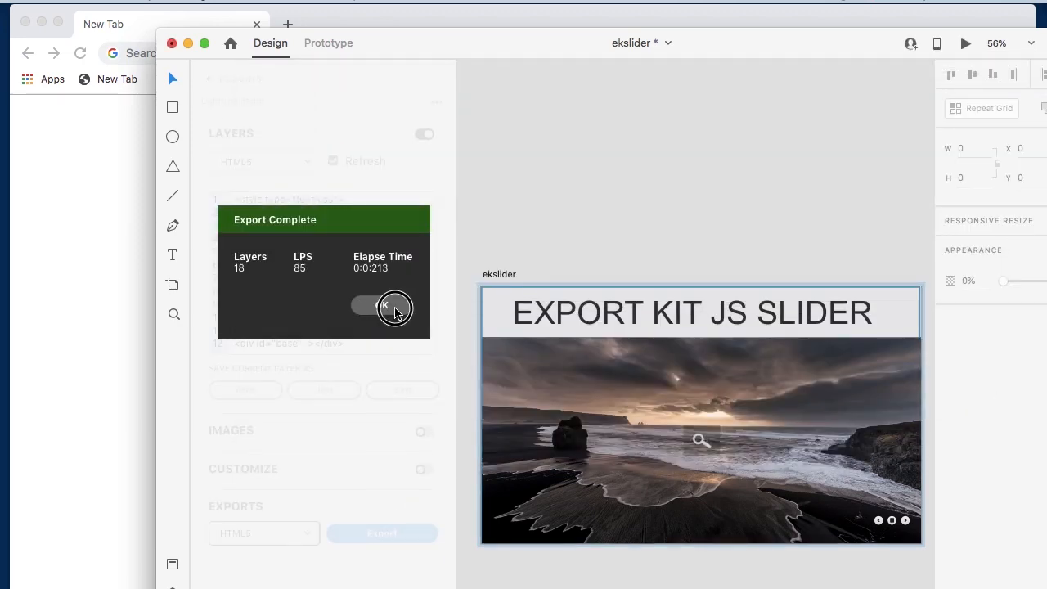
pyautogui.click(390, 306)
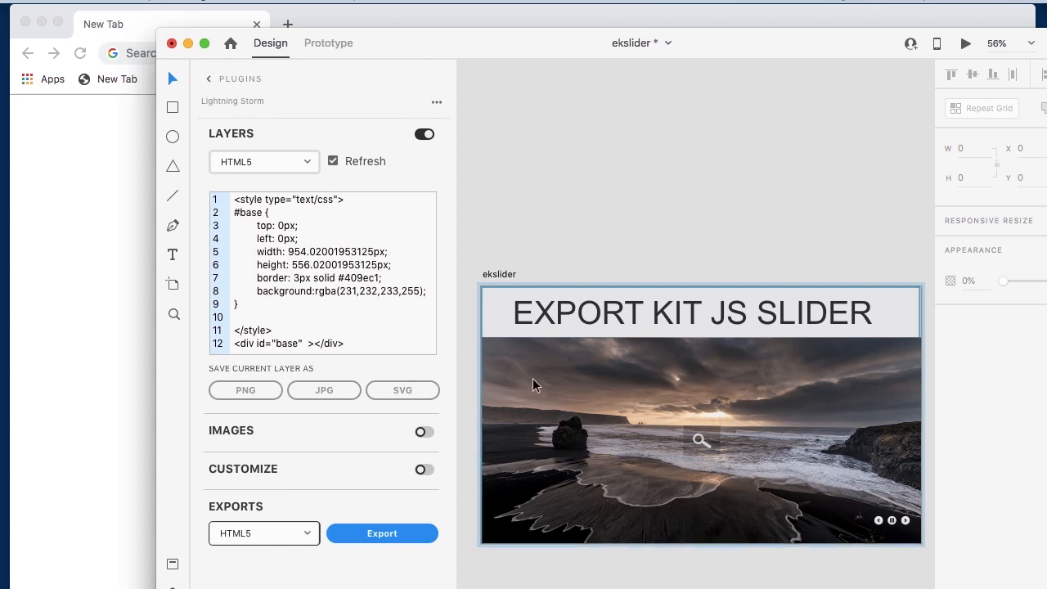
# - Switch to Finder, expand the exported HTML5 folder and open its ekslider.html in Chrome
pyautogui.click(146, 367)
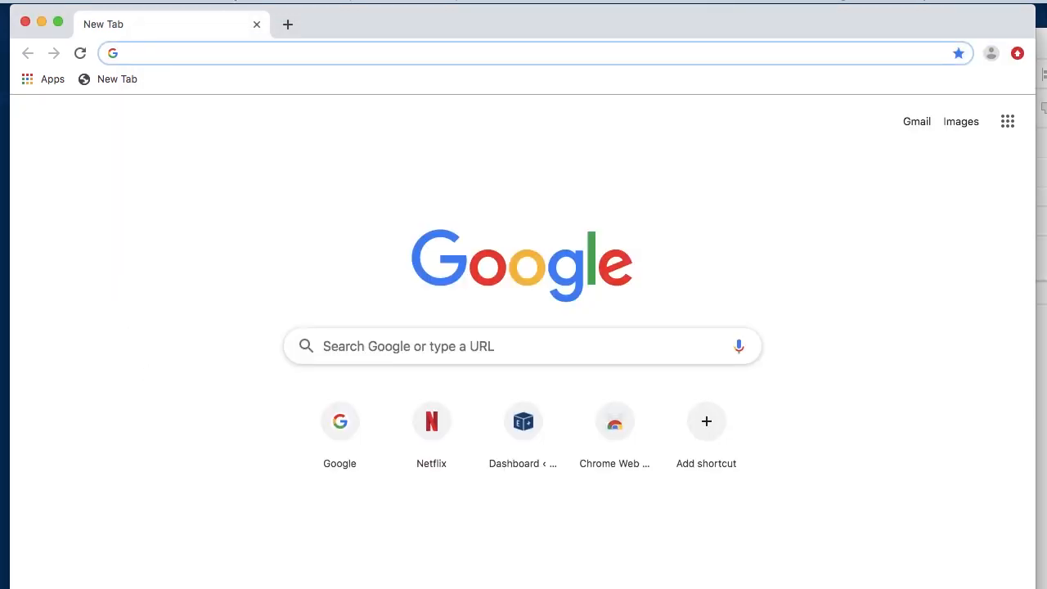
pyautogui.press('super+Tab')
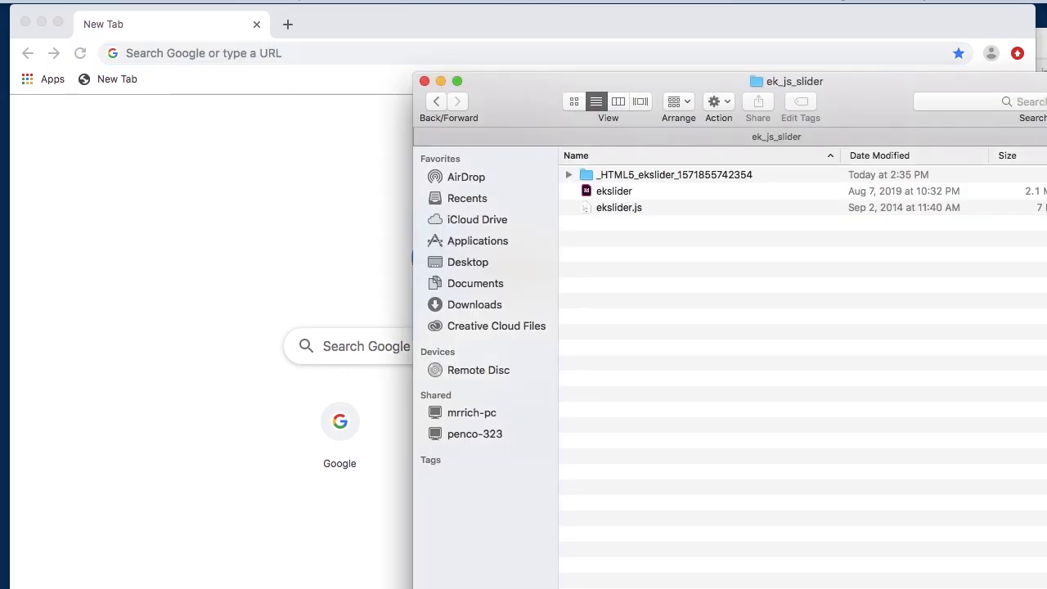
pyautogui.click(571, 176)
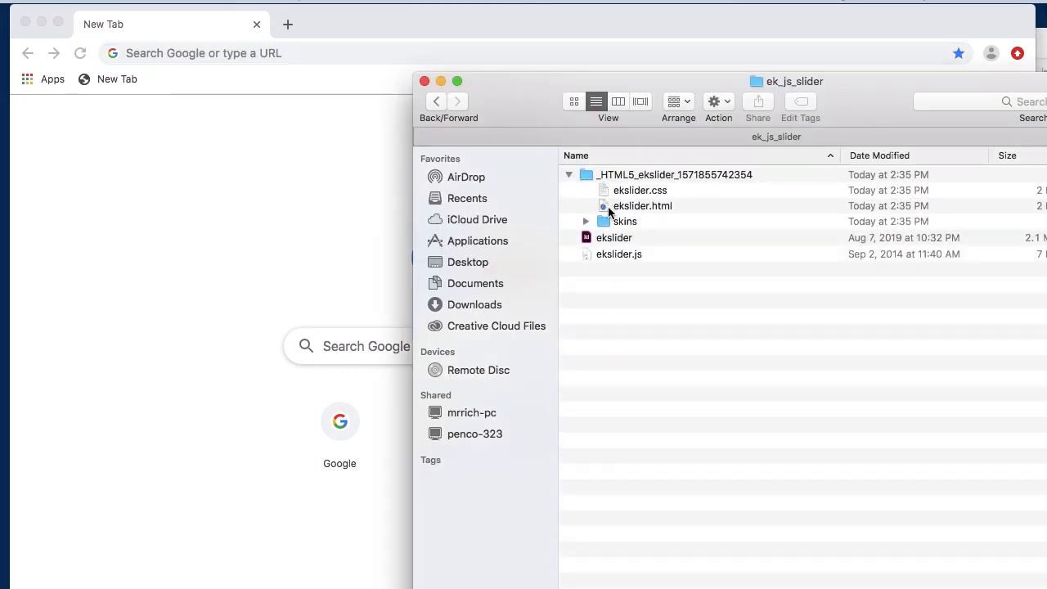
pyautogui.moveTo(641, 206); pyautogui.dragTo(284, 250)
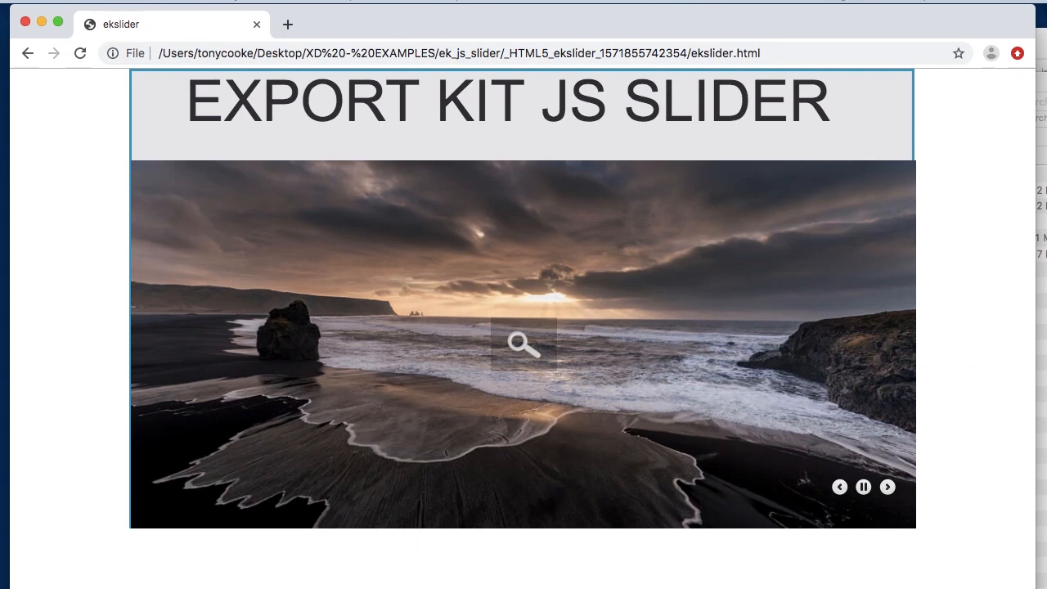
# - Return to Adobe XD, undo the deletion of the script link text and select the export kit js slider group
pyautogui.click(1041, 368)
pyautogui.click(571, 587)
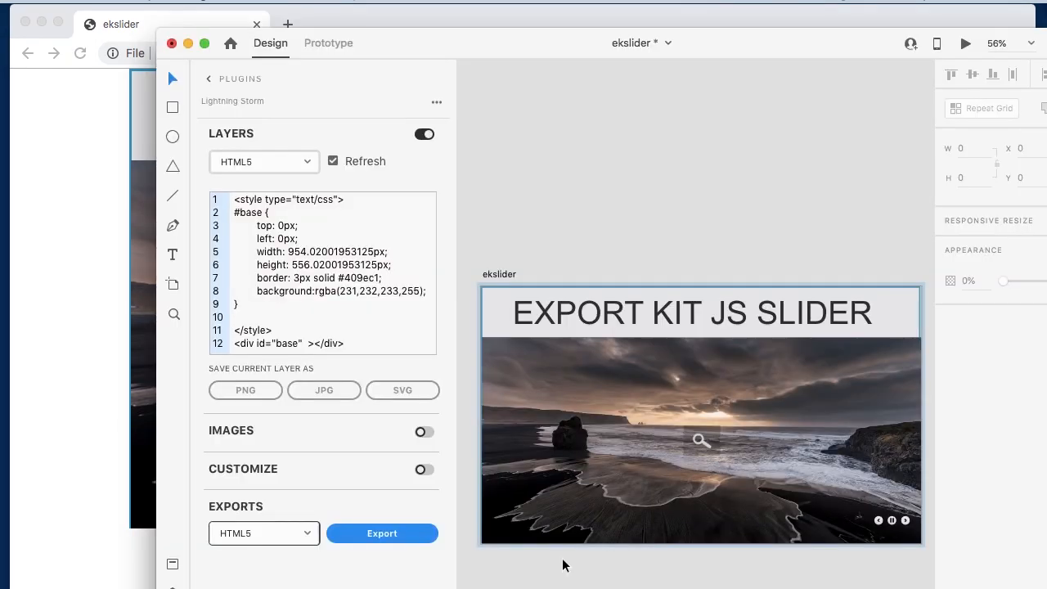
pyautogui.press('super+z')
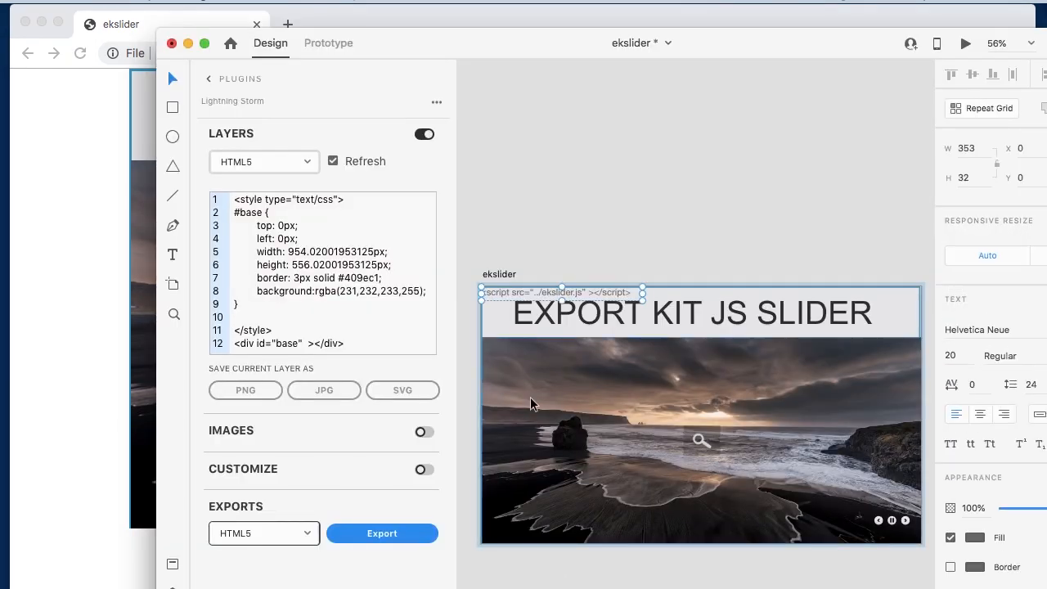
pyautogui.click(598, 222)
pyautogui.click(512, 278)
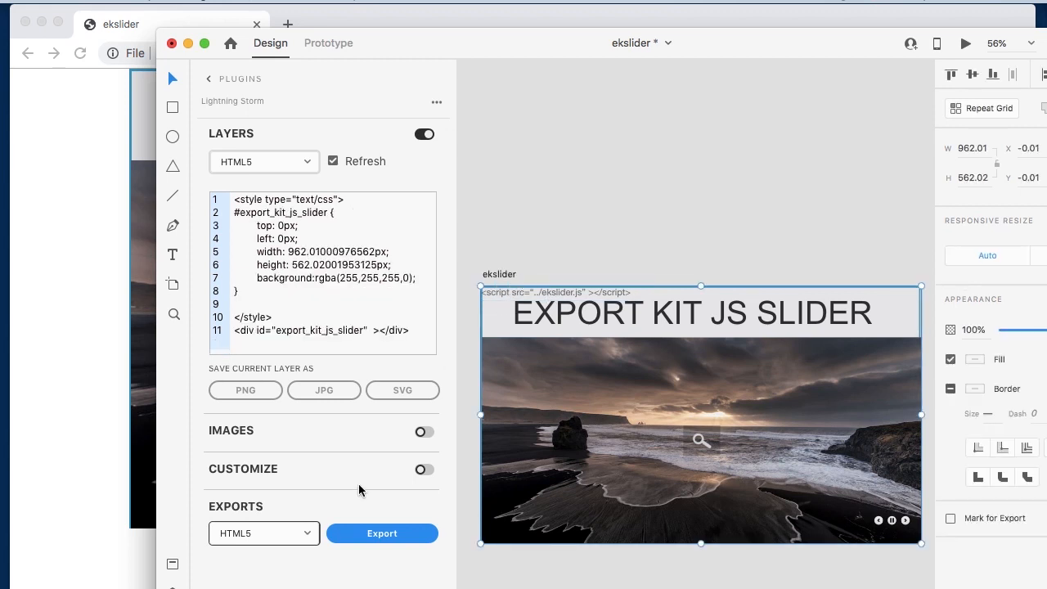
# - Check the layer structure and export the design with its script link as HTML5 into the ek_js_slider folder
pyautogui.press('super+y')
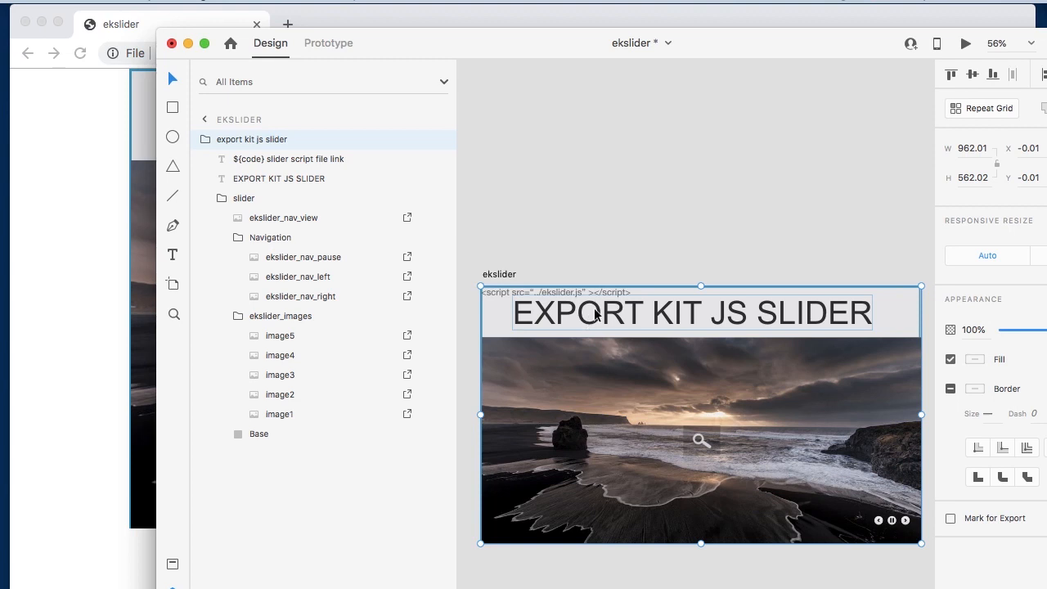
pyautogui.press('super+y')
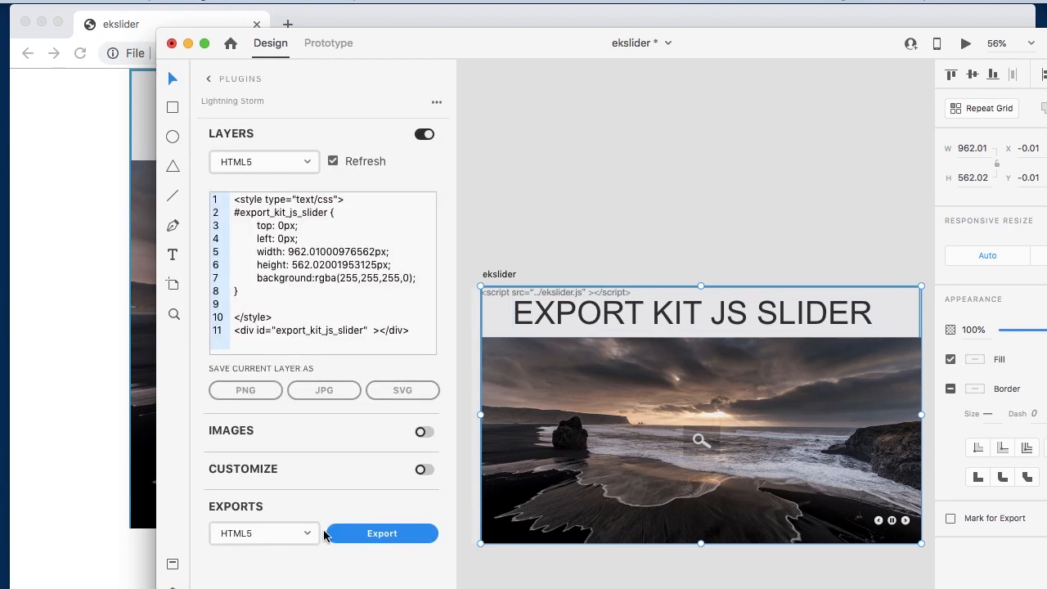
pyautogui.click(356, 536)
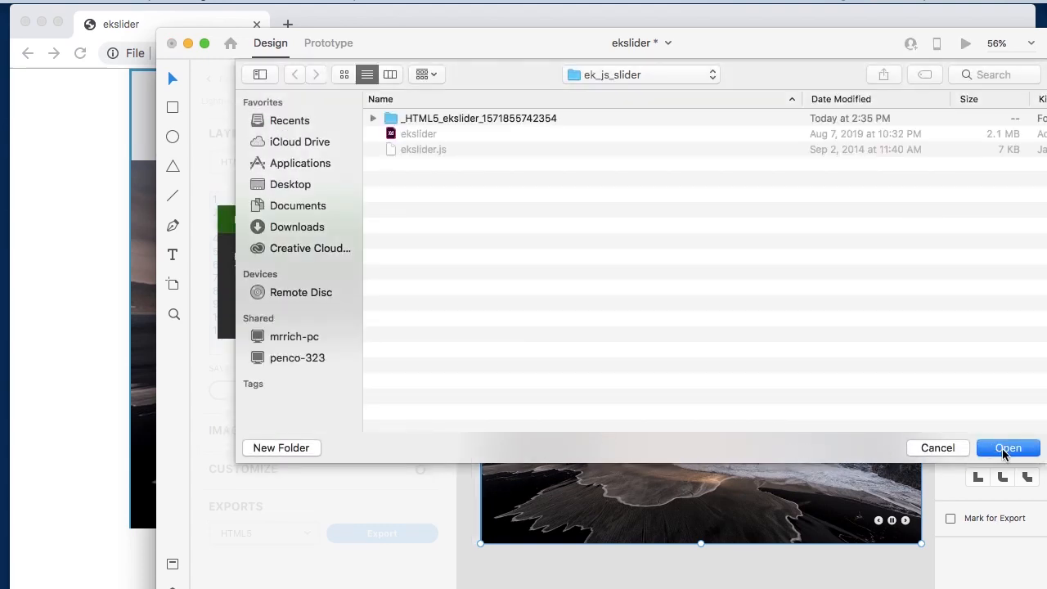
pyautogui.click(1008, 449)
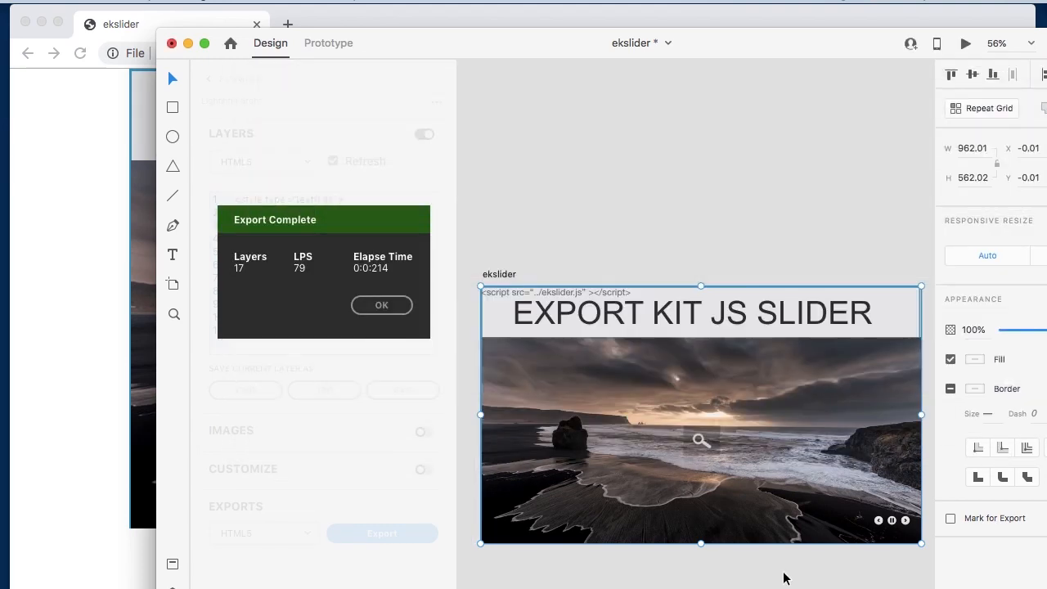
pyautogui.click(402, 308)
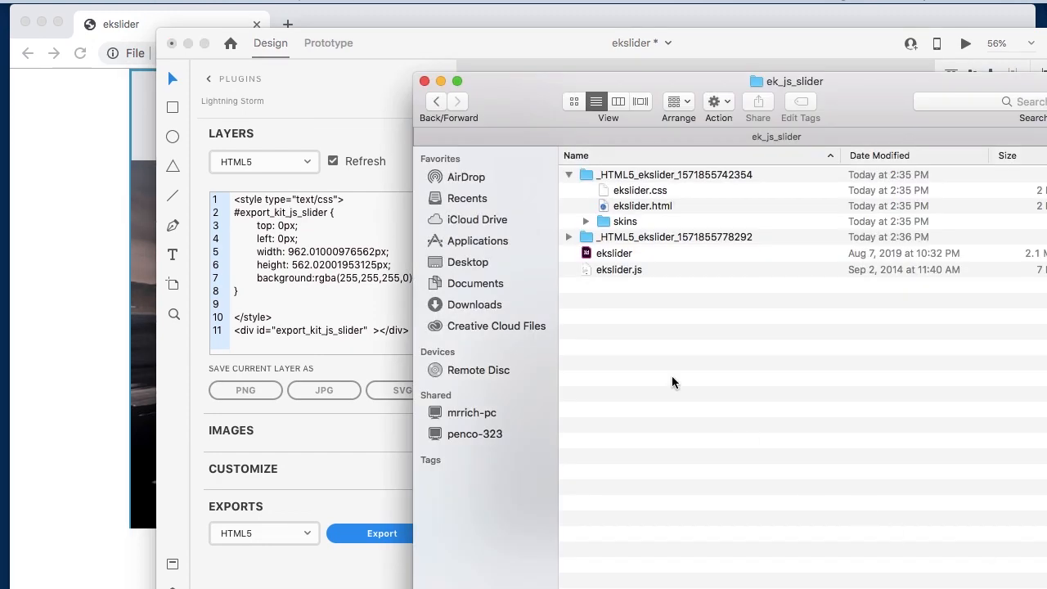
pyautogui.click(638, 175)
pyautogui.rightClick(638, 175)
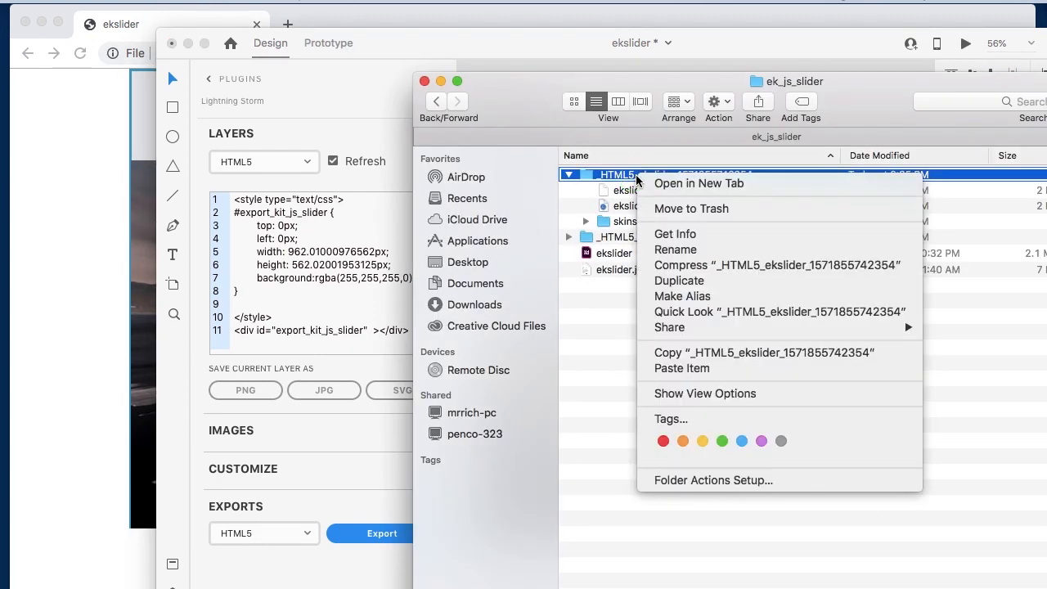
pyautogui.click(663, 209)
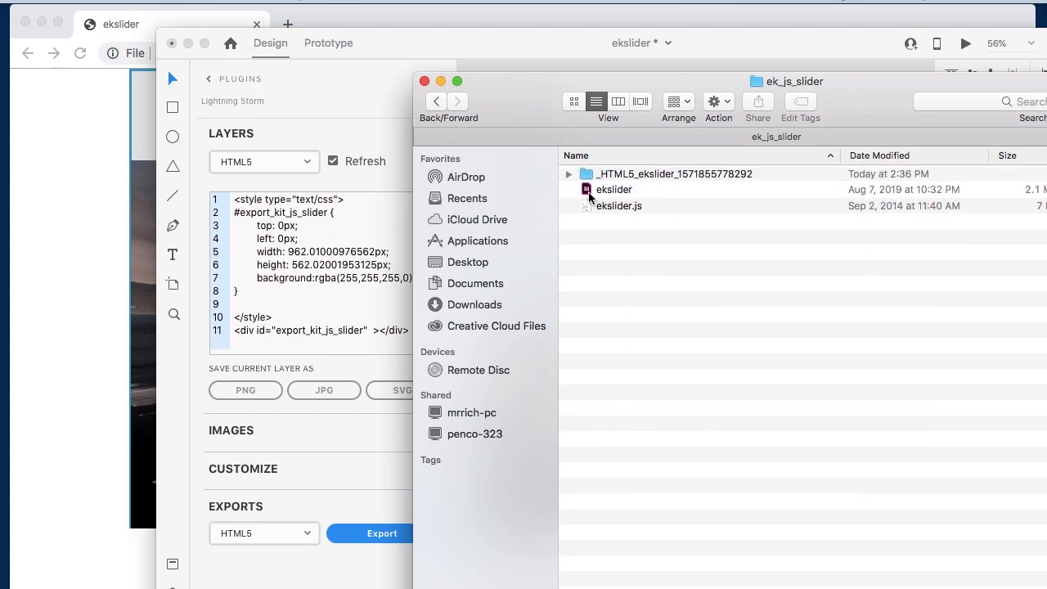
pyautogui.click(576, 177)
pyautogui.click(569, 174)
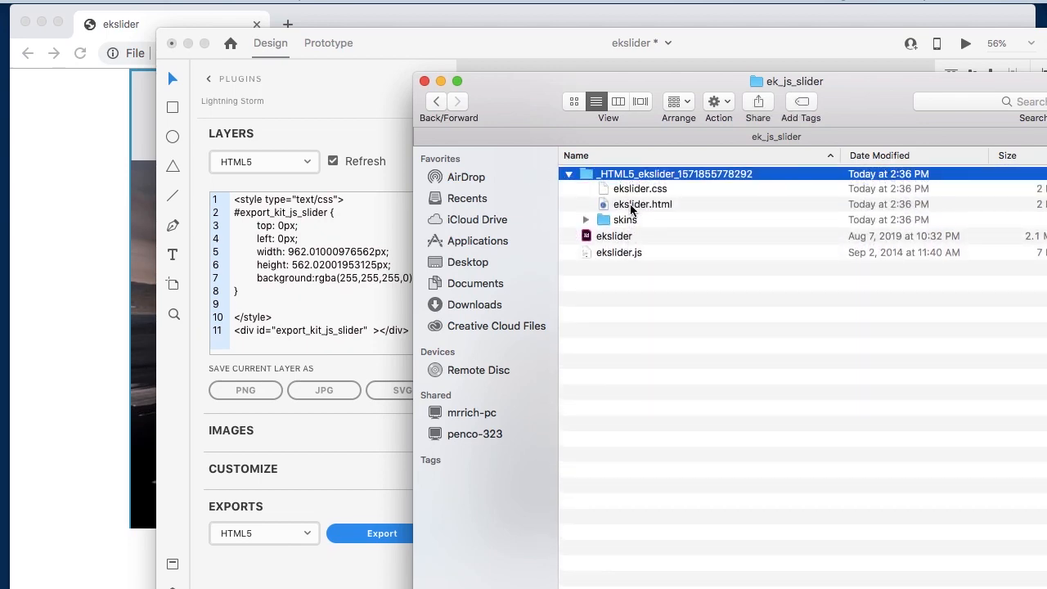
pyautogui.moveTo(627, 204); pyautogui.dragTo(102, 302)
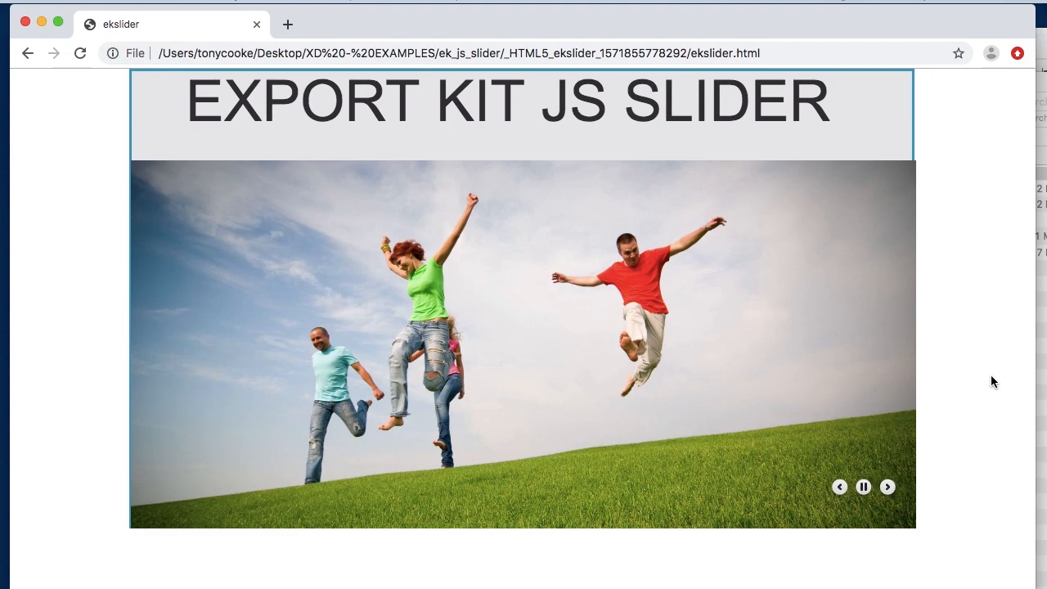
pyautogui.click(889, 488)
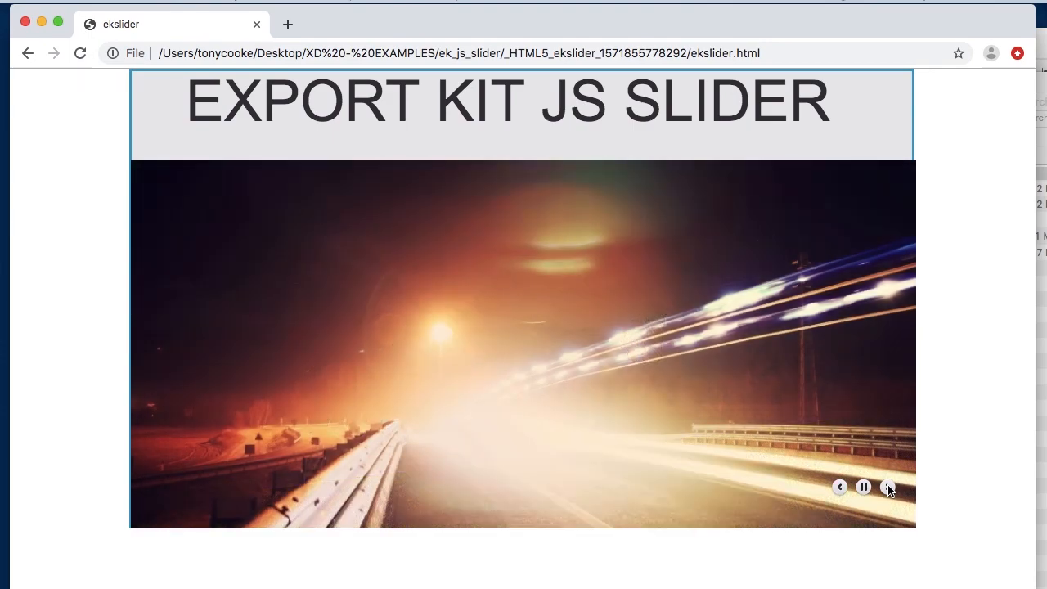
pyautogui.click(890, 490)
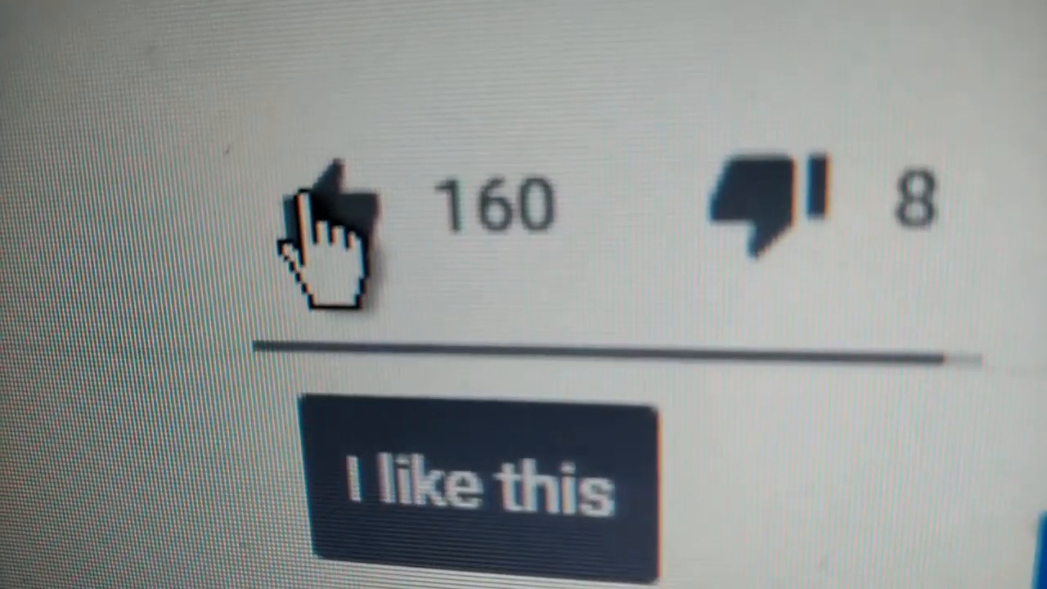
pyautogui.click(302, 197)
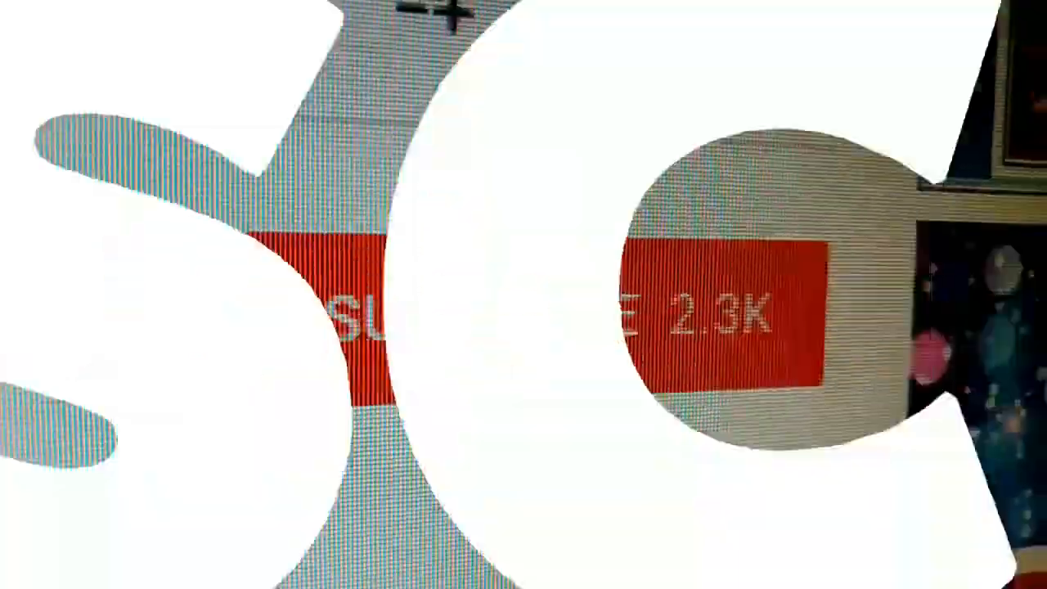
pyautogui.click(475, 344)
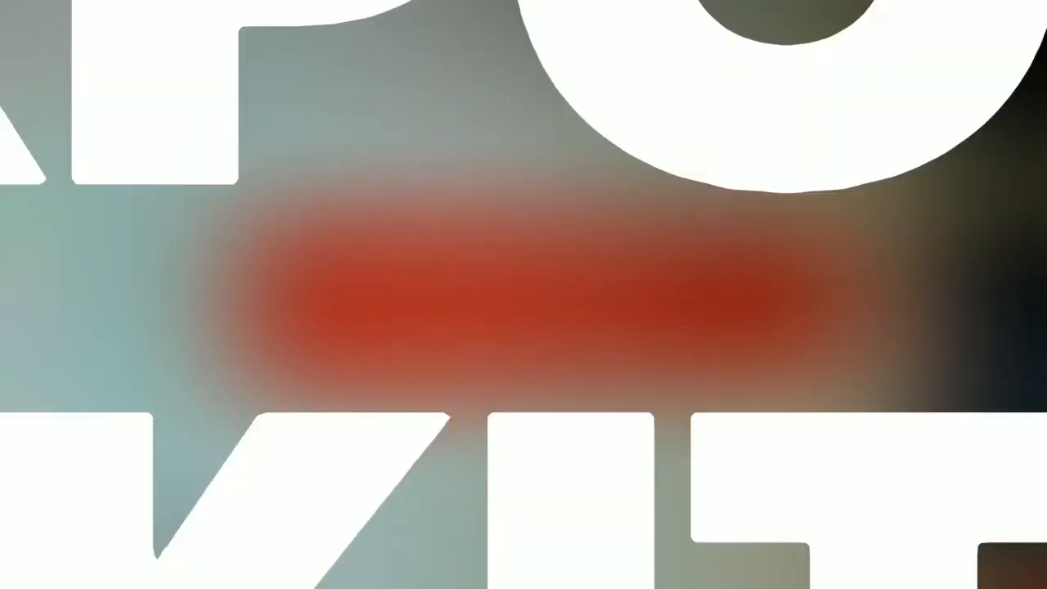